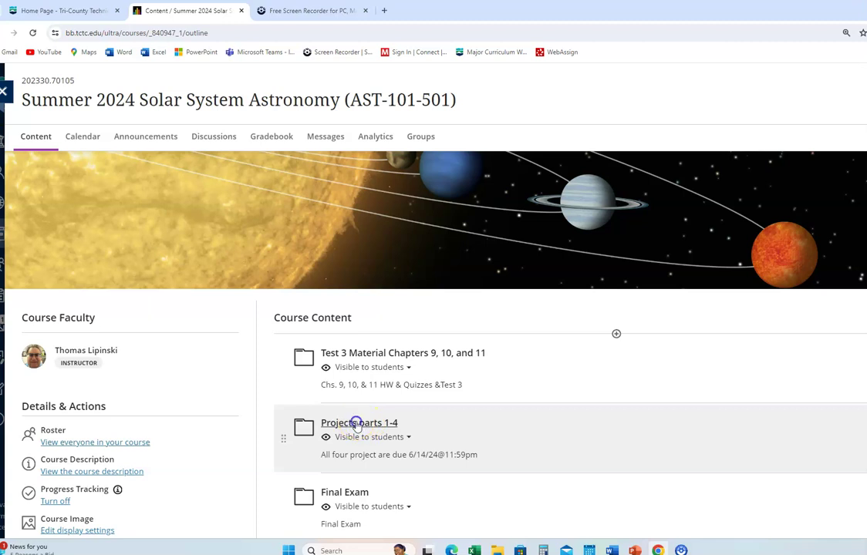
Step: Expand the Projects parts 1-4 folder in the course content and open the Project part 1 assignment
click(357, 425)
scroll(449, 368, down, 2)
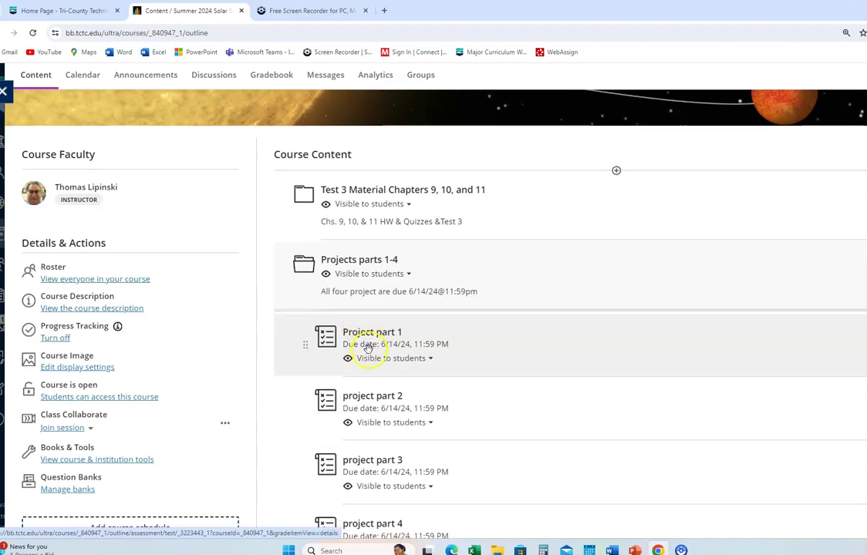
scroll(373, 354, down, 1)
scroll(381, 372, up, 1)
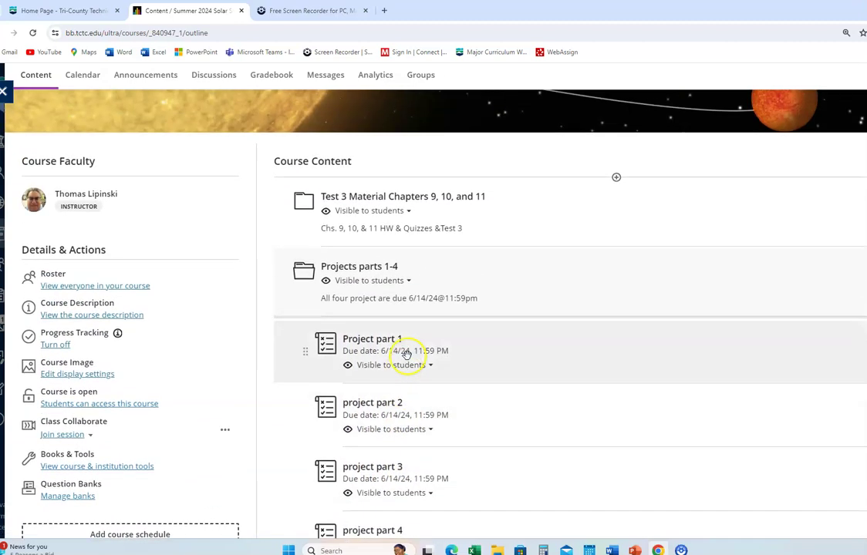
click(355, 339)
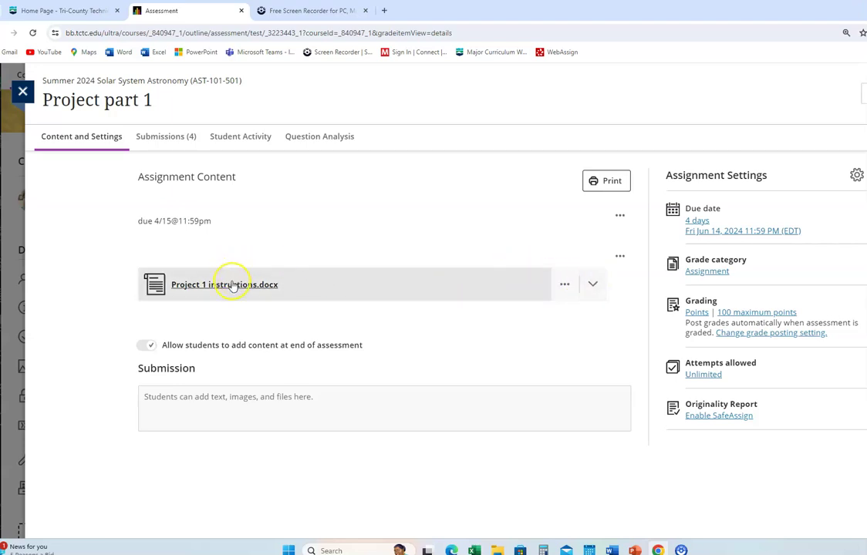
Step: Preview the attached Project 1 instructions.docx in full screen and enlarge its text for reading
click(592, 285)
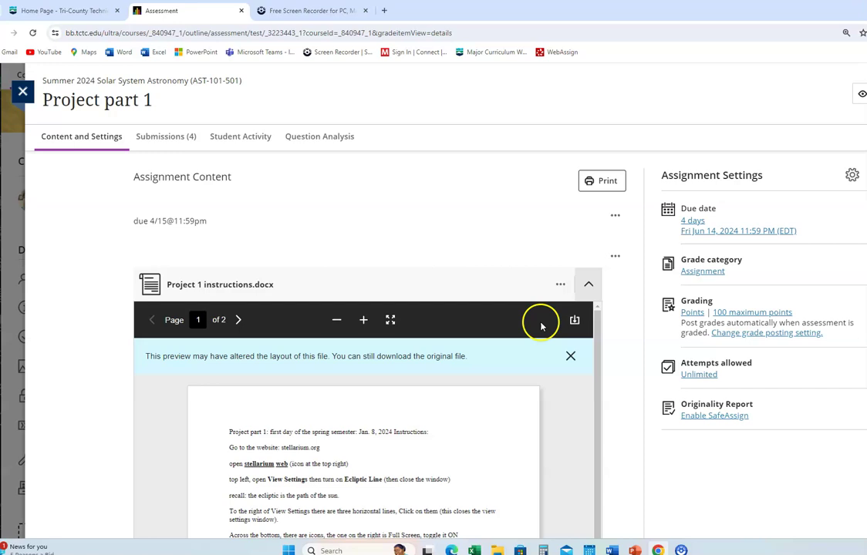
click(391, 320)
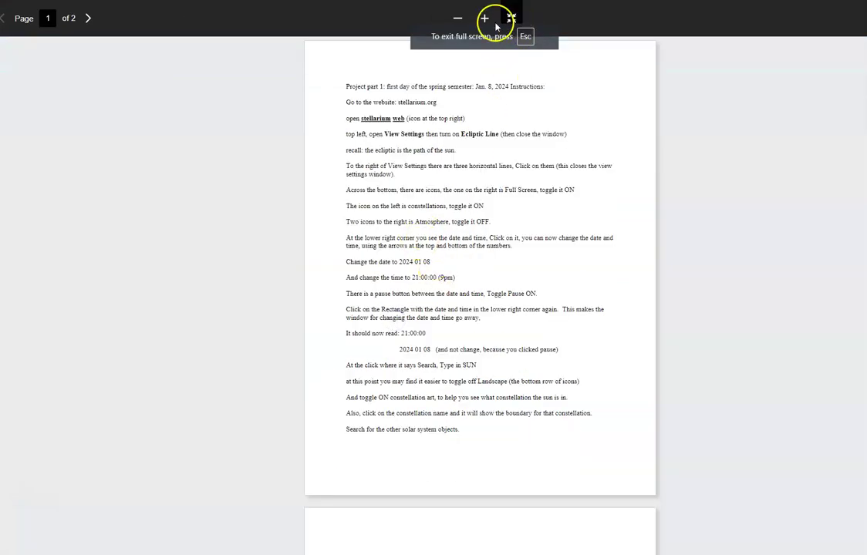
click(483, 19)
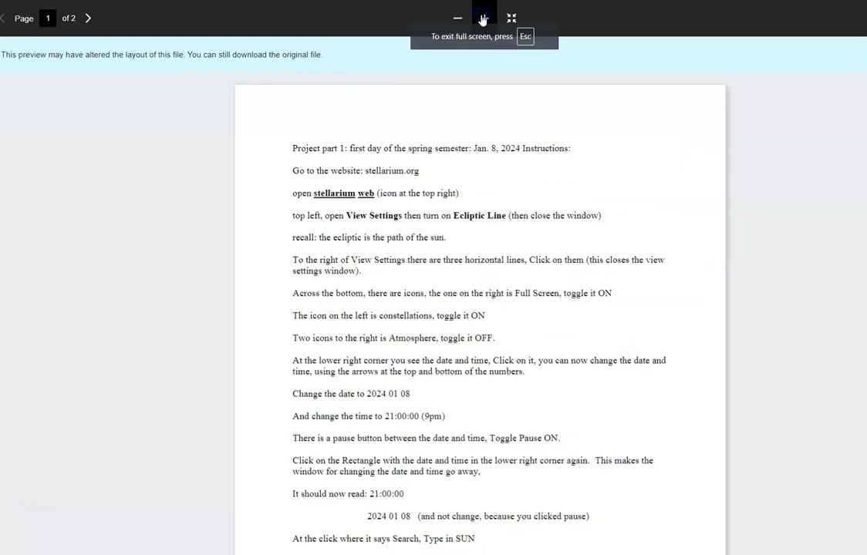
click(483, 19)
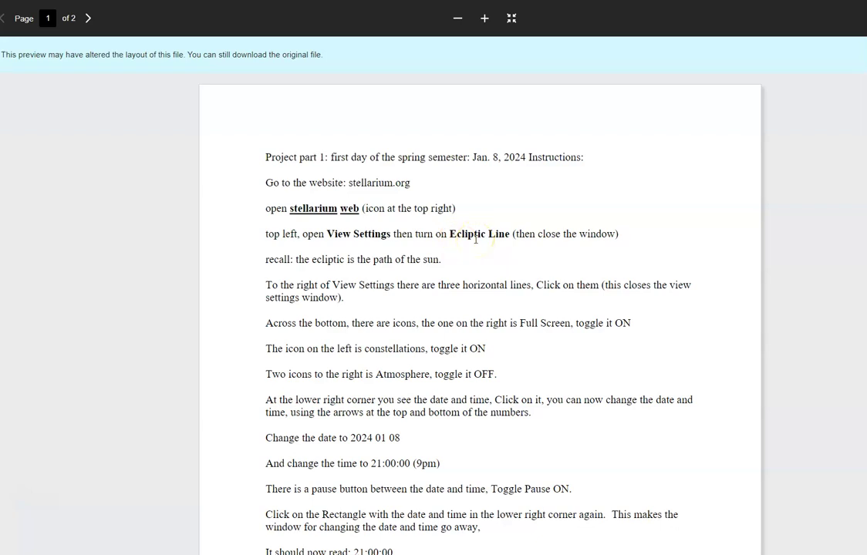
Step: Read through both pages of the Project 1 instructions, from the Stellarium setup directions to the table of solar system objects
scroll(476, 243, down, 5)
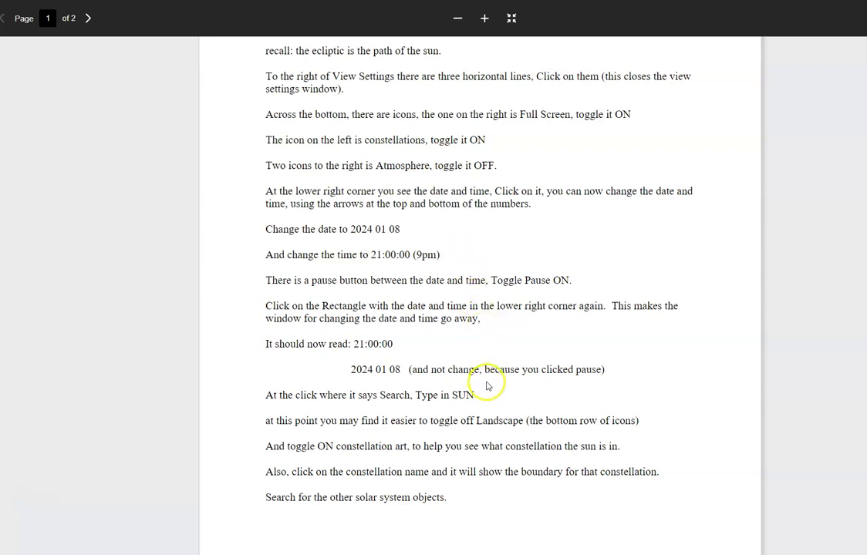
scroll(487, 385, down, 10)
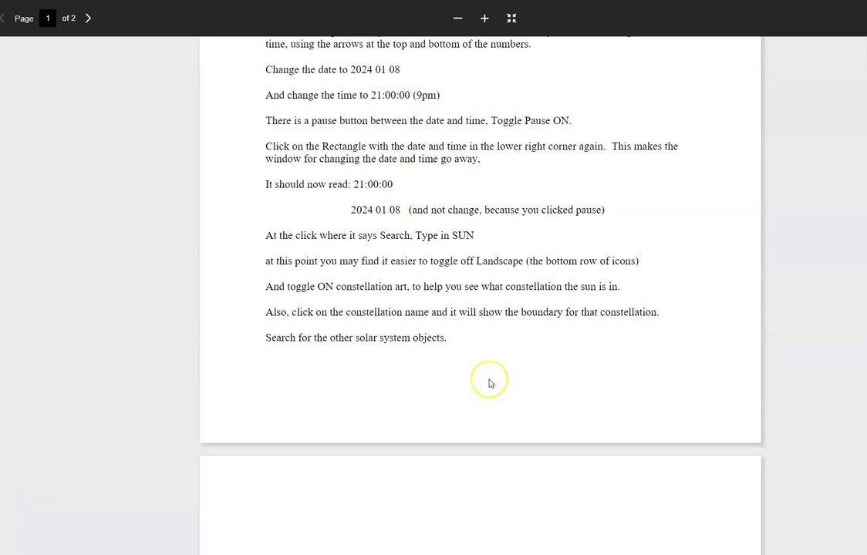
scroll(489, 380, up, 1)
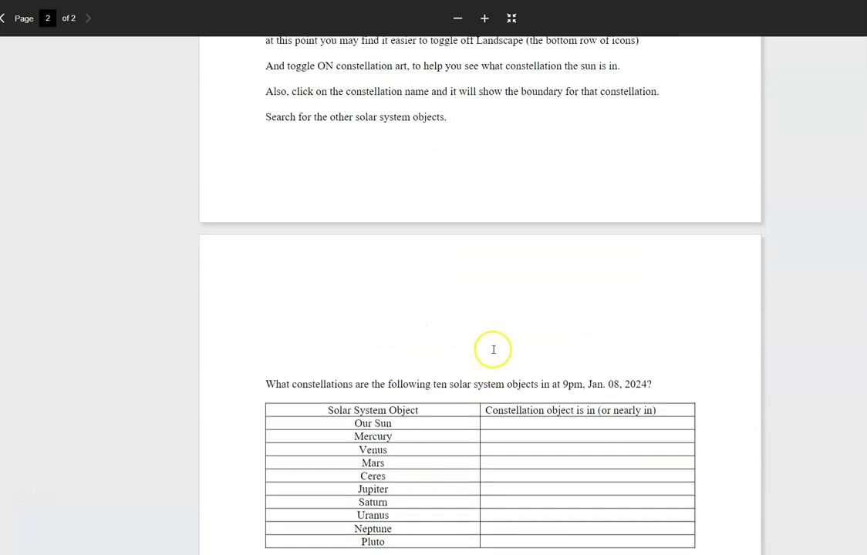
scroll(465, 286, up, 8)
scroll(465, 287, up, 5)
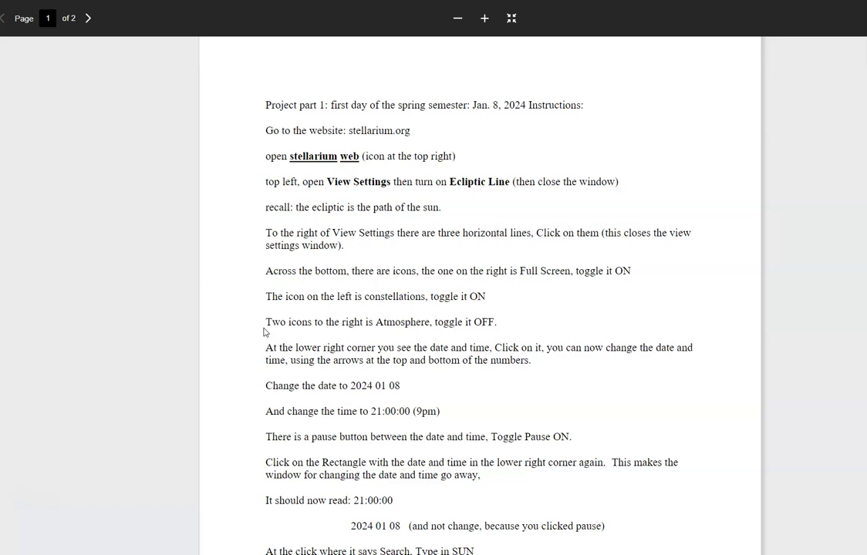
scroll(265, 335, down, 1)
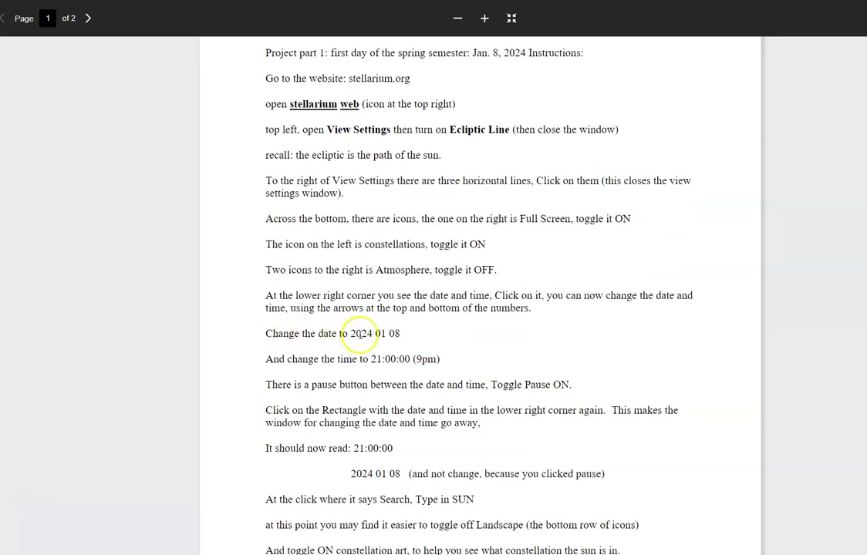
scroll(361, 336, down, 1)
scroll(351, 357, down, 2)
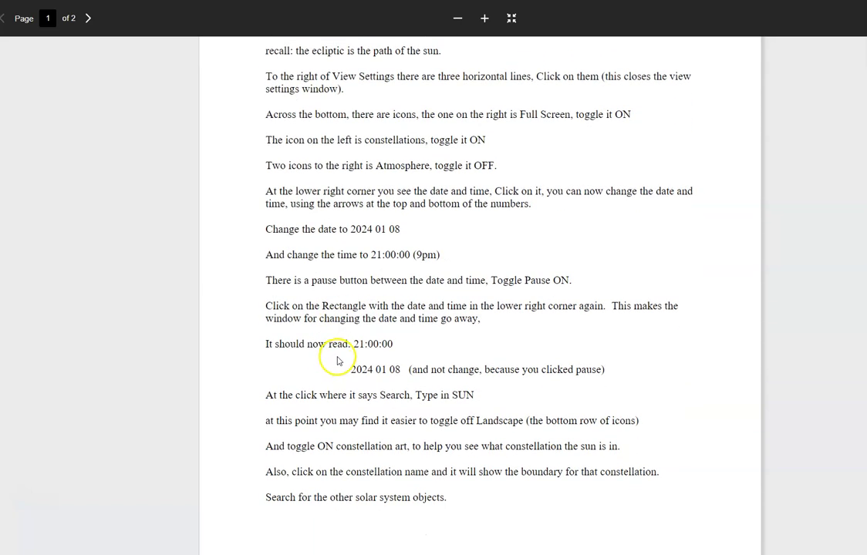
scroll(362, 364, down, 8)
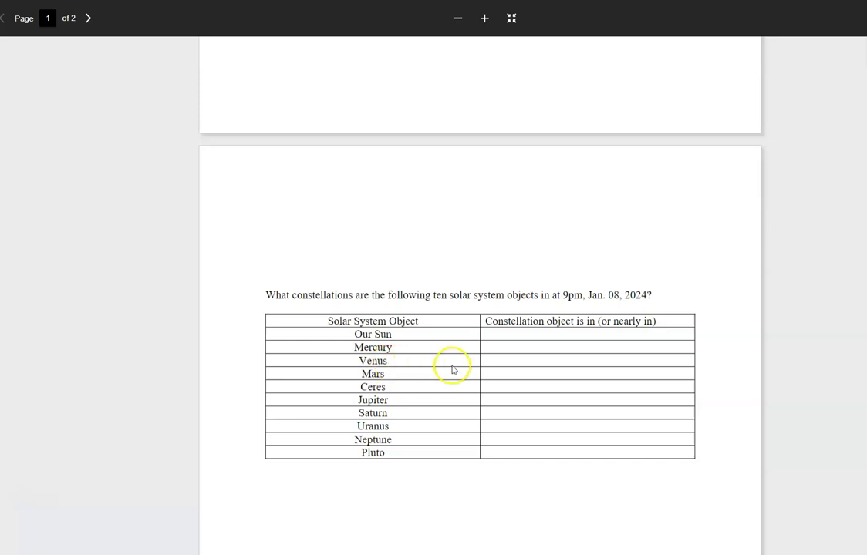
scroll(453, 369, down, 2)
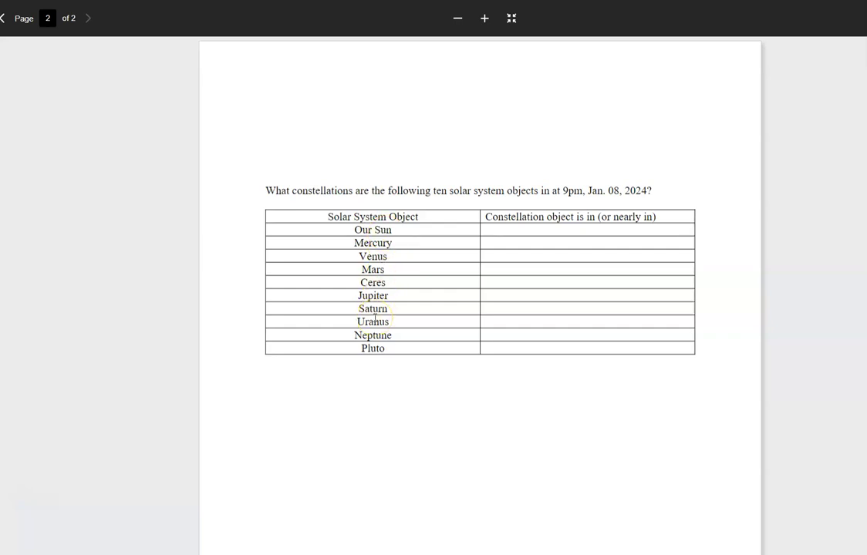
Step: Switch to the ScreenPal tab, load Stellarium Web there by way of stellarium.org, and allow the site to know the location
click(396, 239)
click(180, 419)
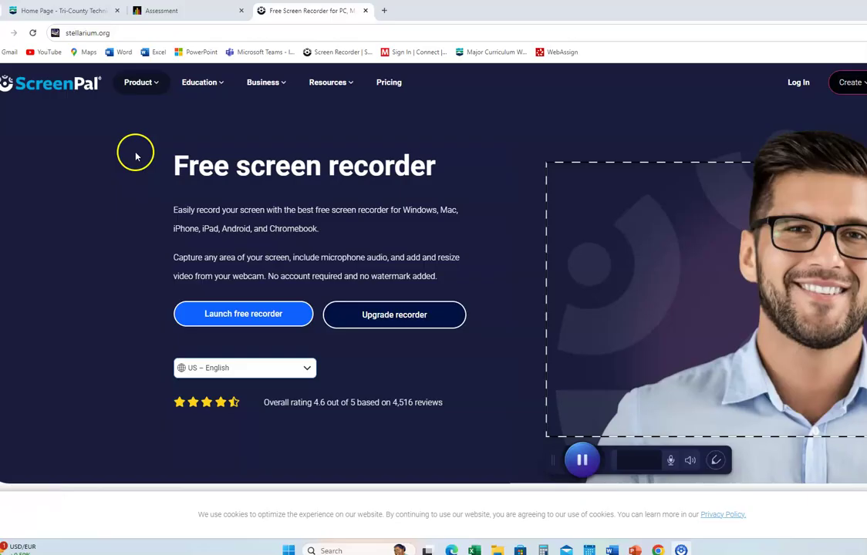
click(108, 33)
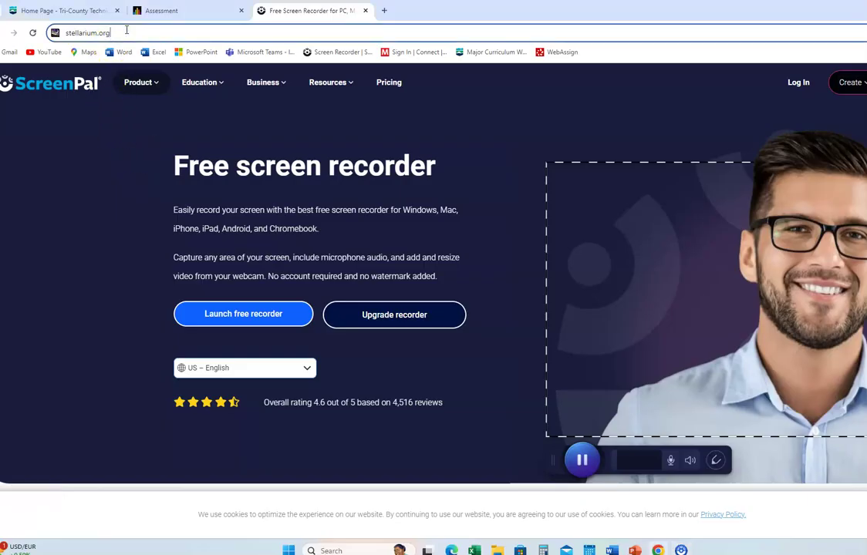
key(Return)
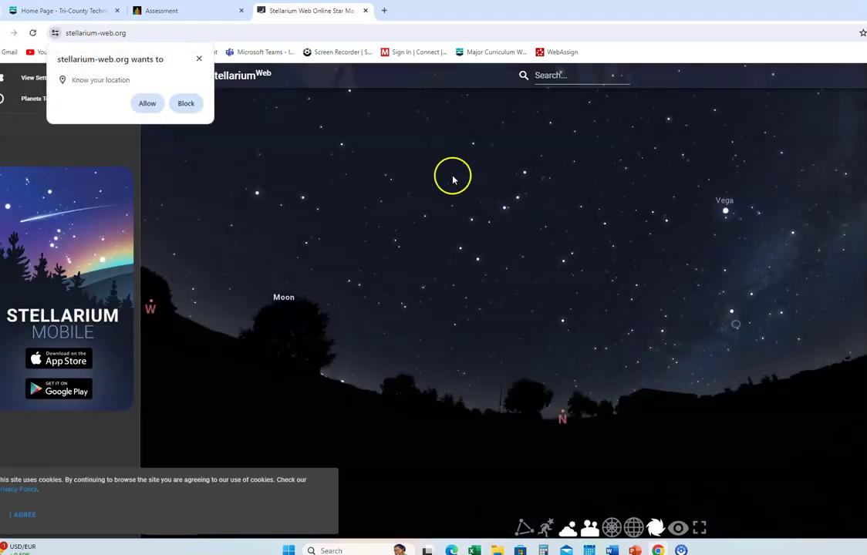
click(147, 104)
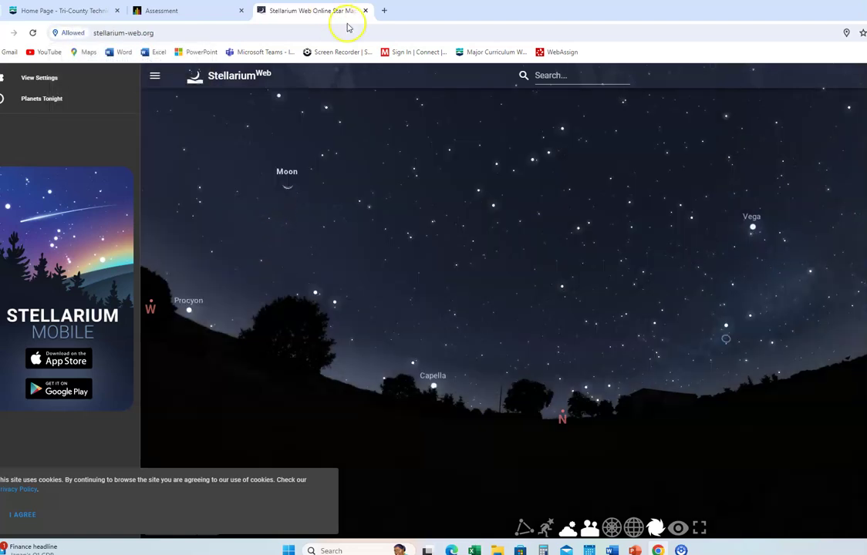
Step: Recheck the project instructions, and turn on the Ecliptic Line in Stellarium Web's view settings
click(180, 11)
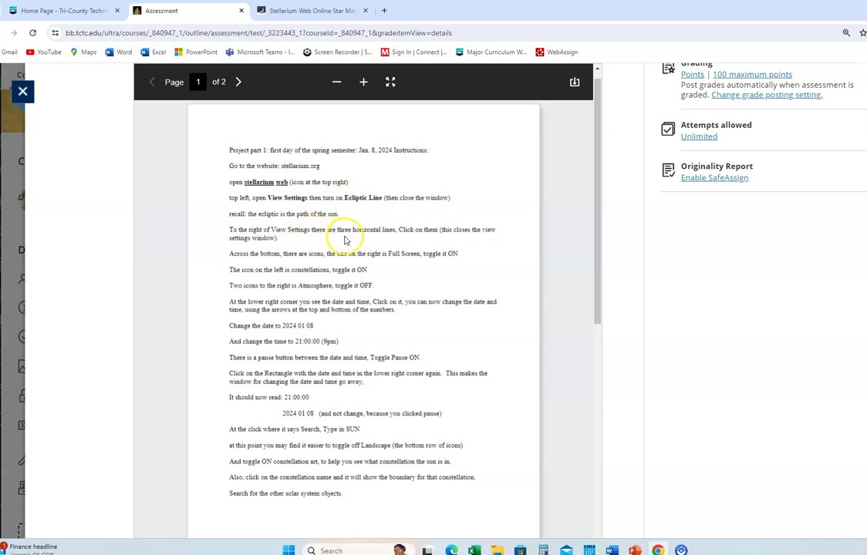
click(297, 9)
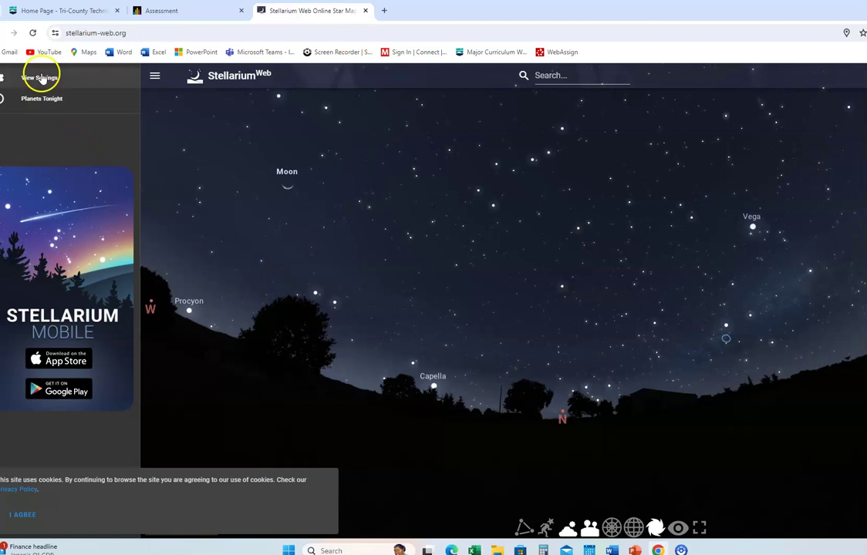
click(38, 79)
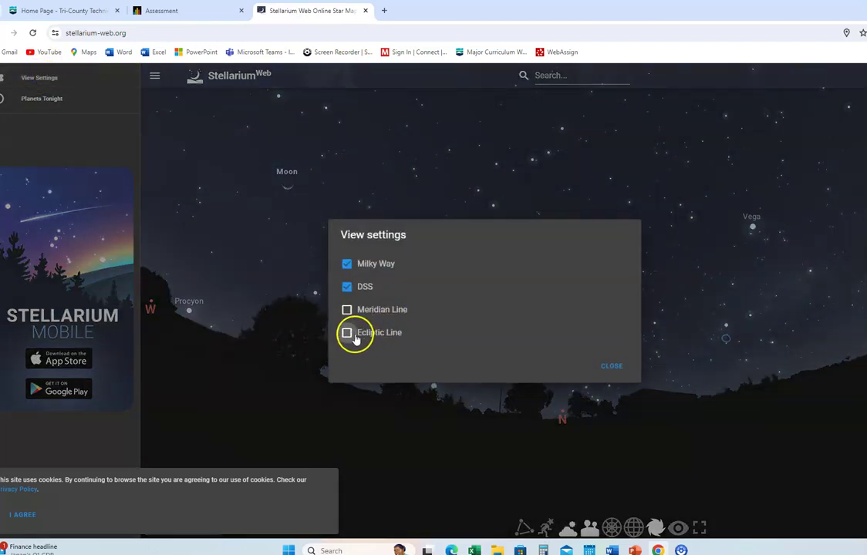
click(348, 333)
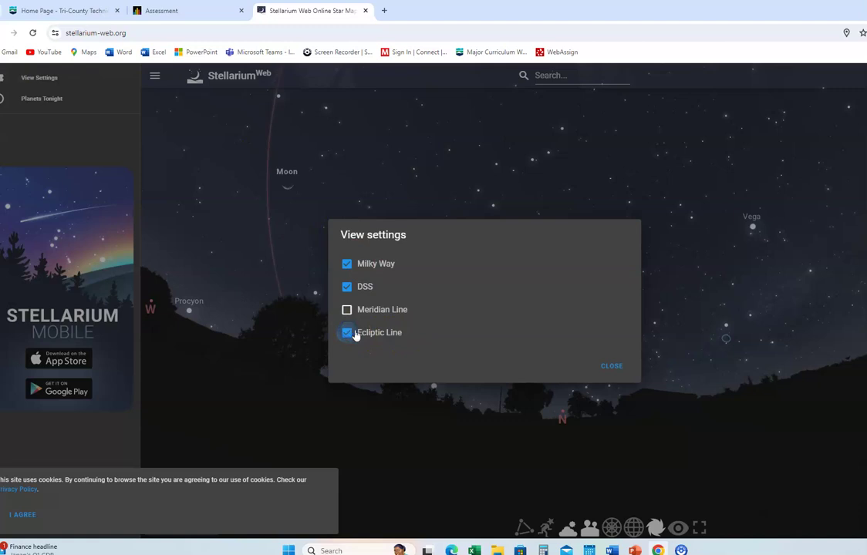
click(613, 368)
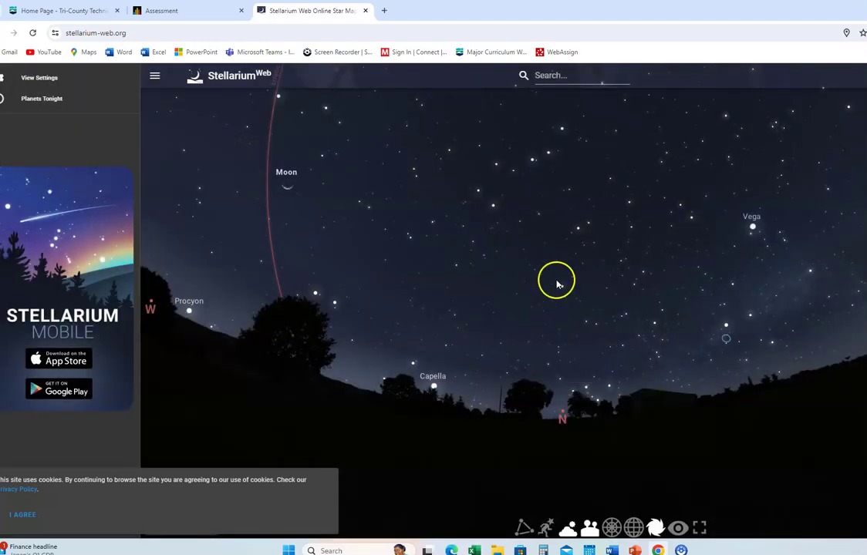
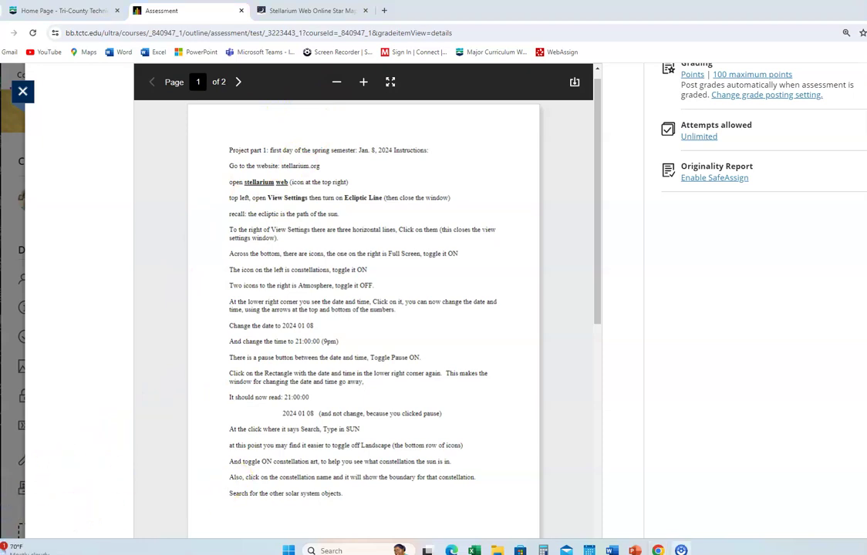
Step: Hide Stellarium Web's side menu and switch the sky view to full screen, consulting the project instructions in between
click(278, 11)
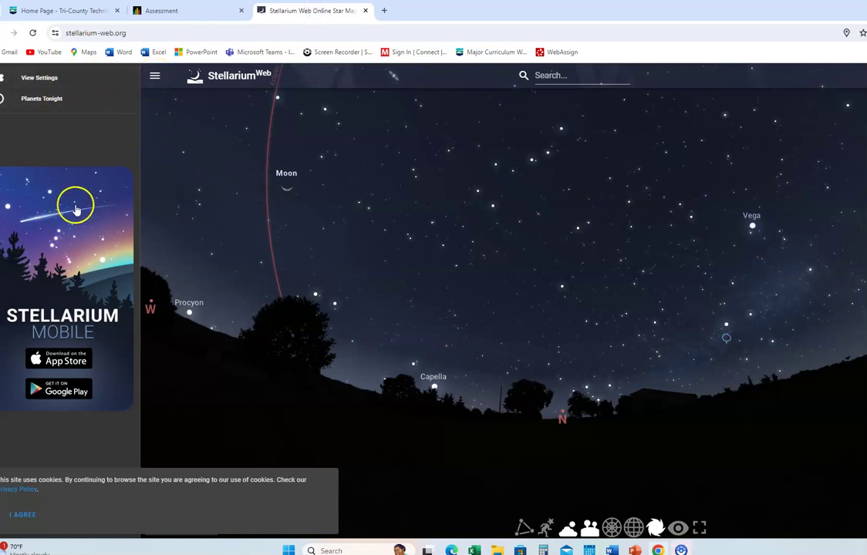
click(155, 74)
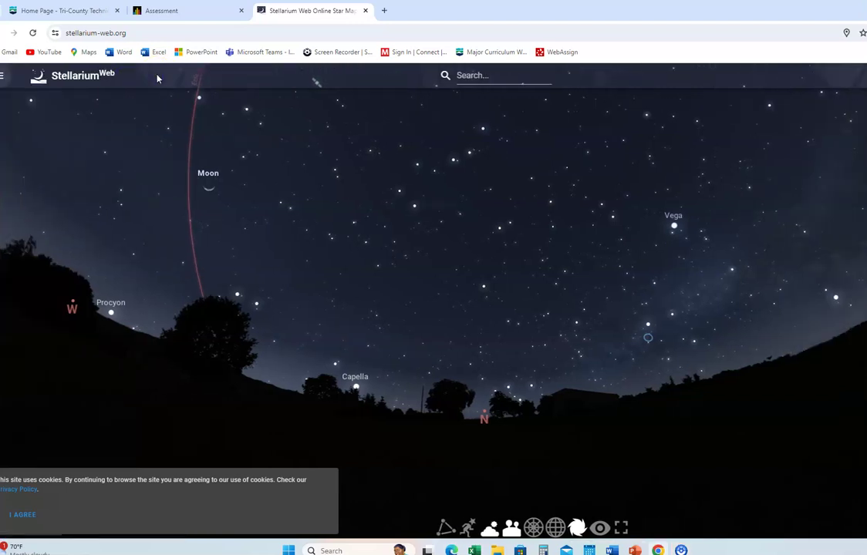
click(197, 15)
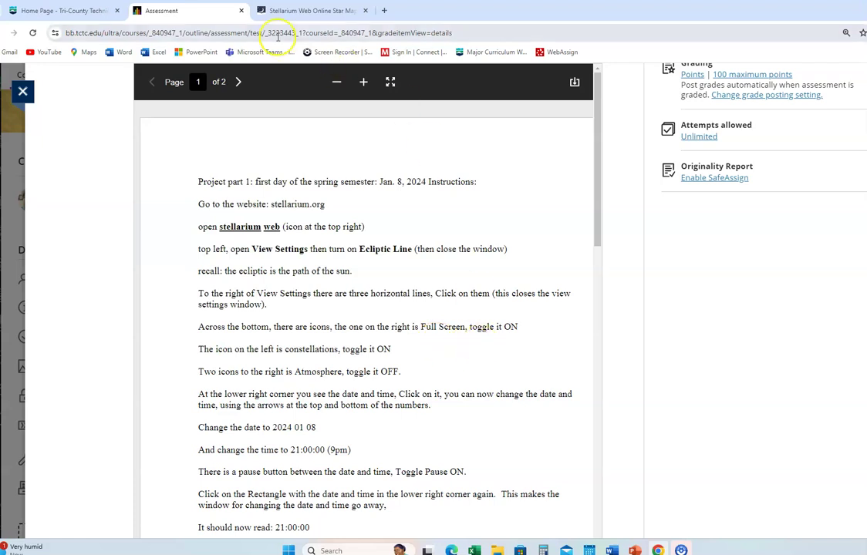
click(306, 11)
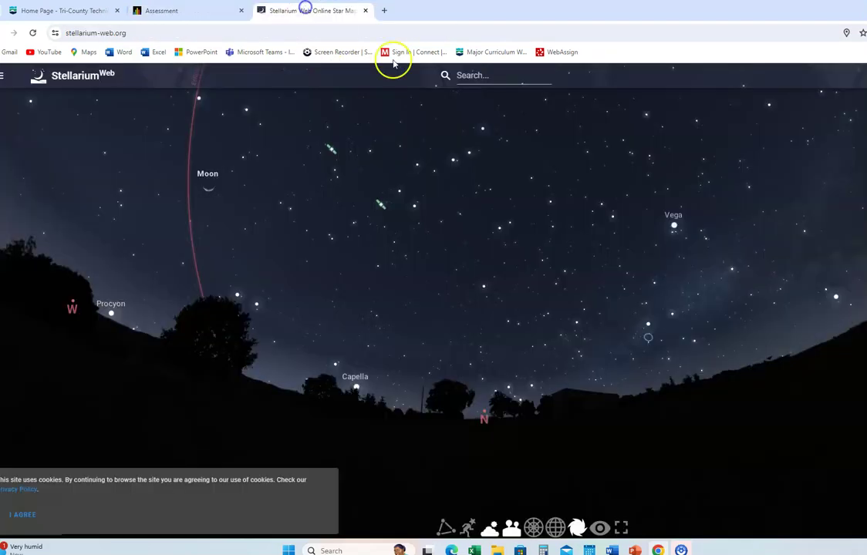
click(622, 530)
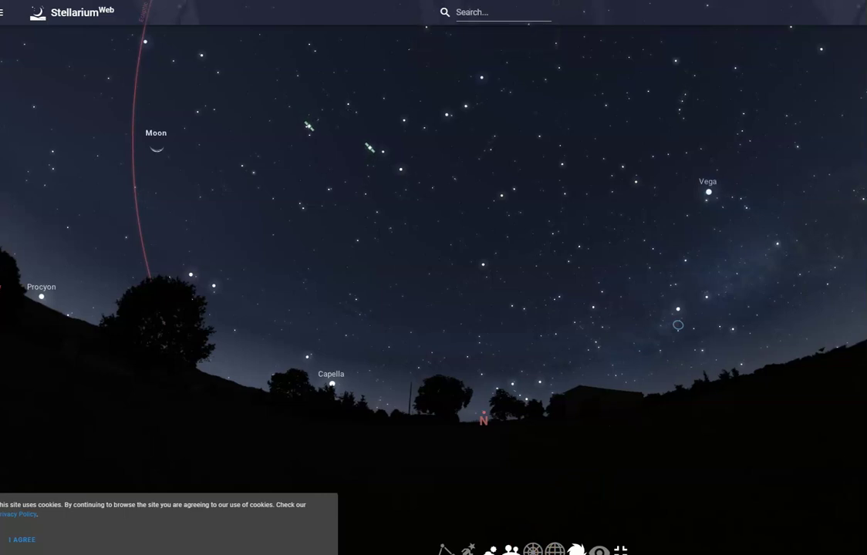
Step: Turn off the Atmosphere and turn on the Constellations in the sky view
mouse_move(545, 526)
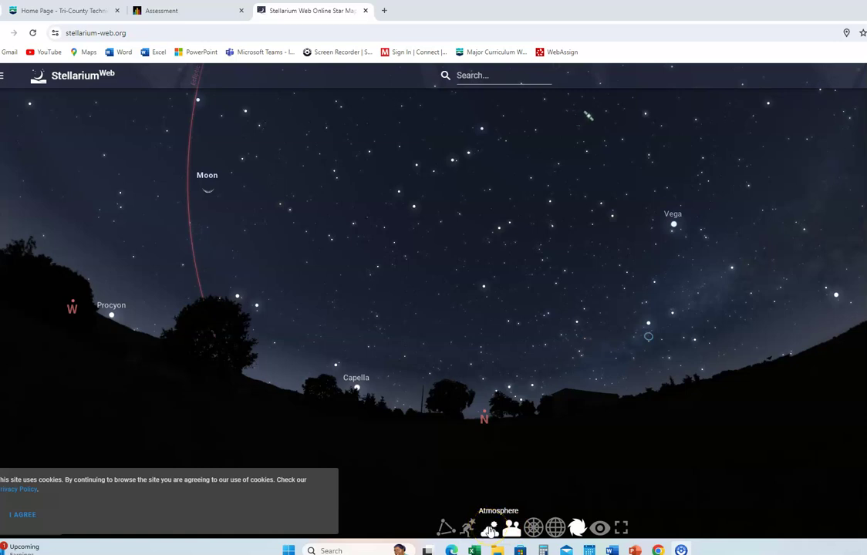
click(491, 531)
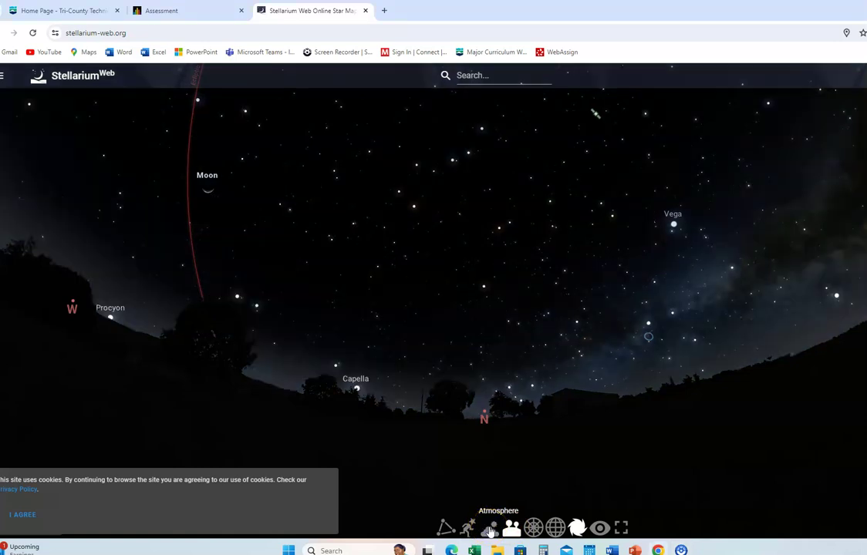
click(445, 530)
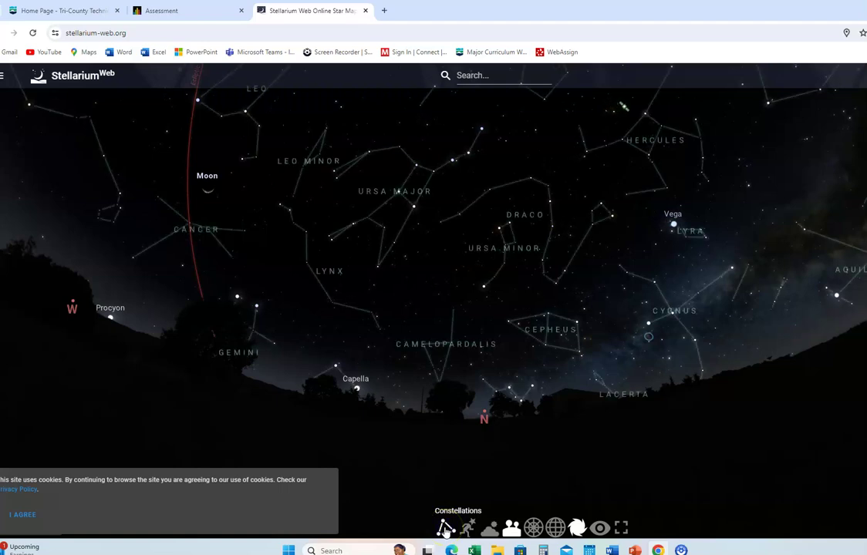
click(452, 510)
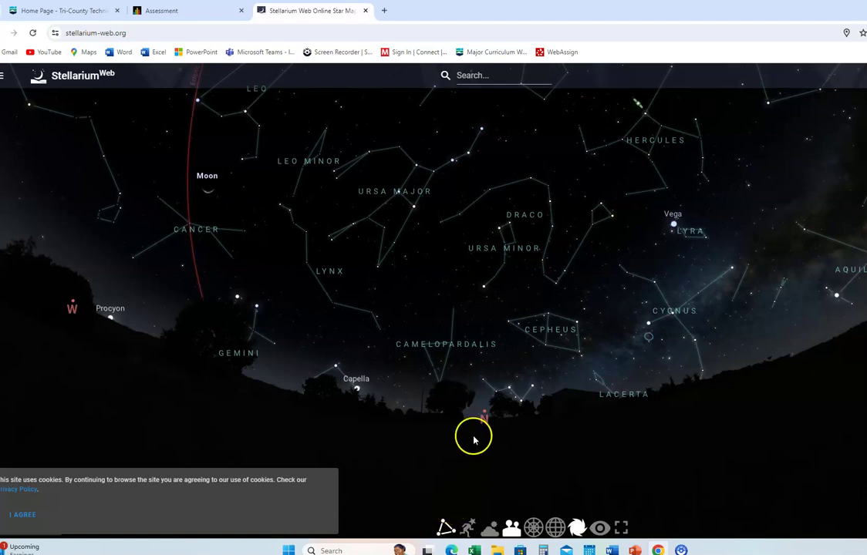
Step: Accept the cookie notice on the Stellarium Web page
click(21, 518)
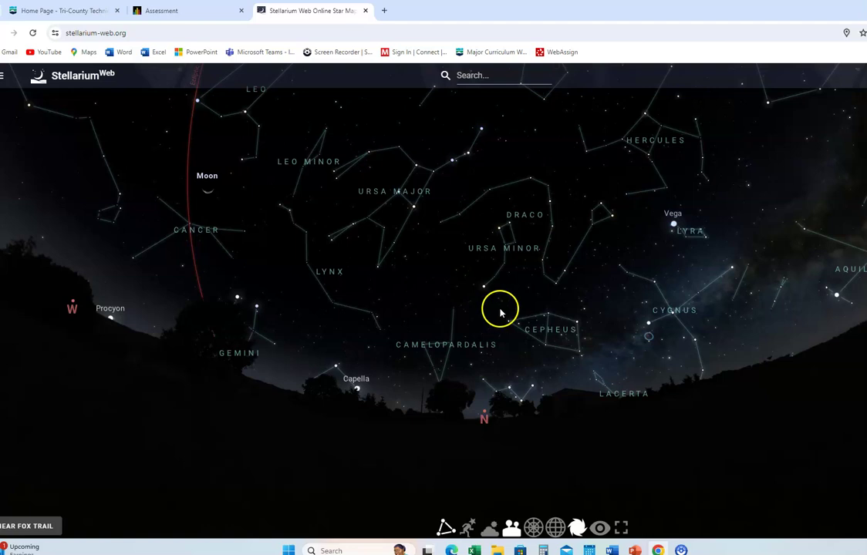
Step: View the figures of the constellations Cepheus, Ursa Minor and Ursa Major one after another in the northern sky
click(561, 333)
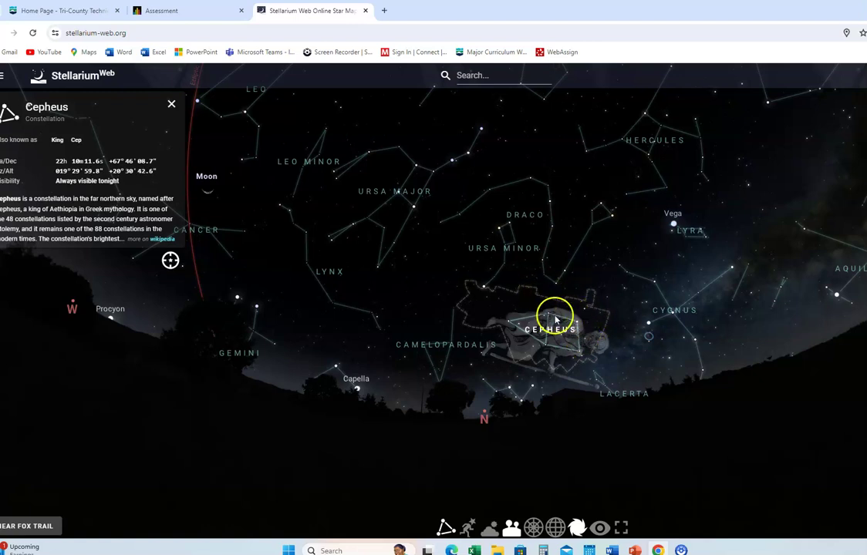
click(424, 284)
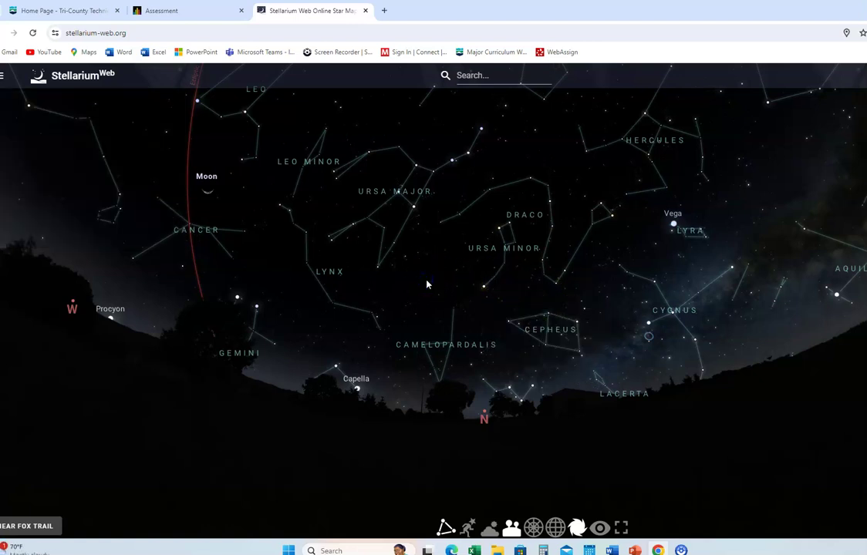
click(482, 253)
click(488, 251)
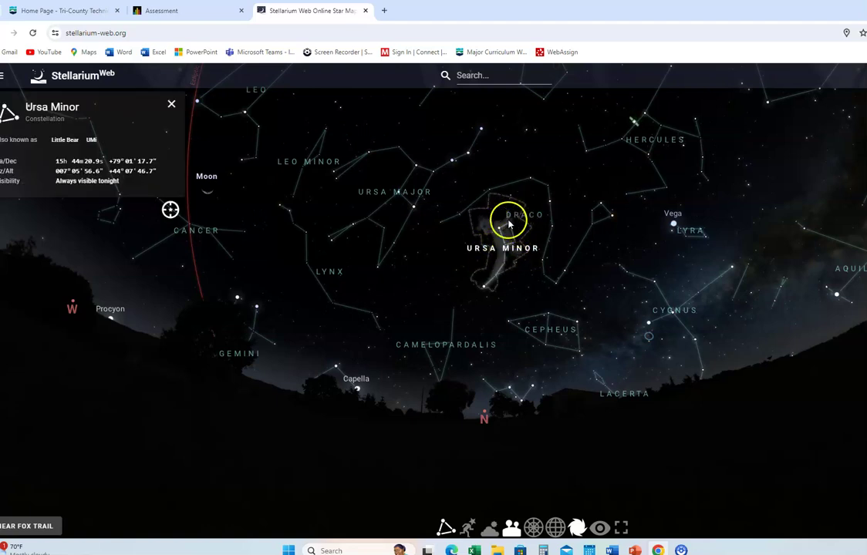
click(417, 270)
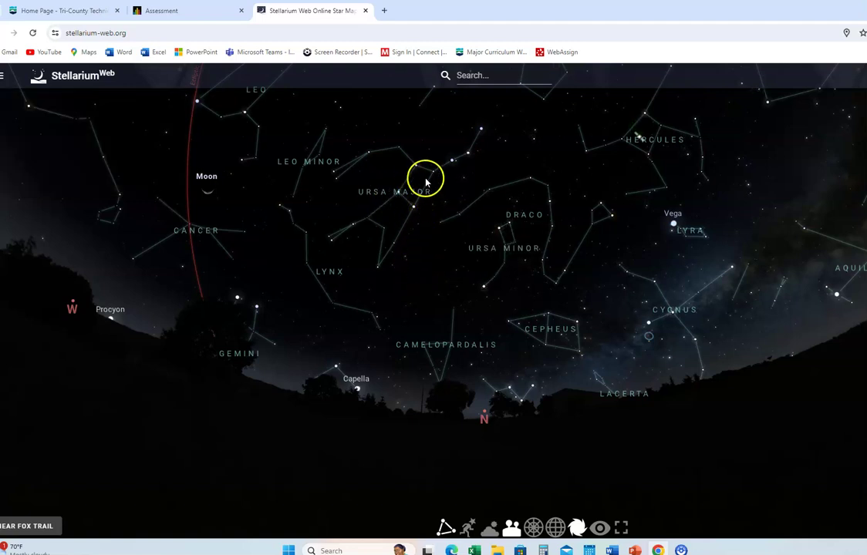
click(376, 196)
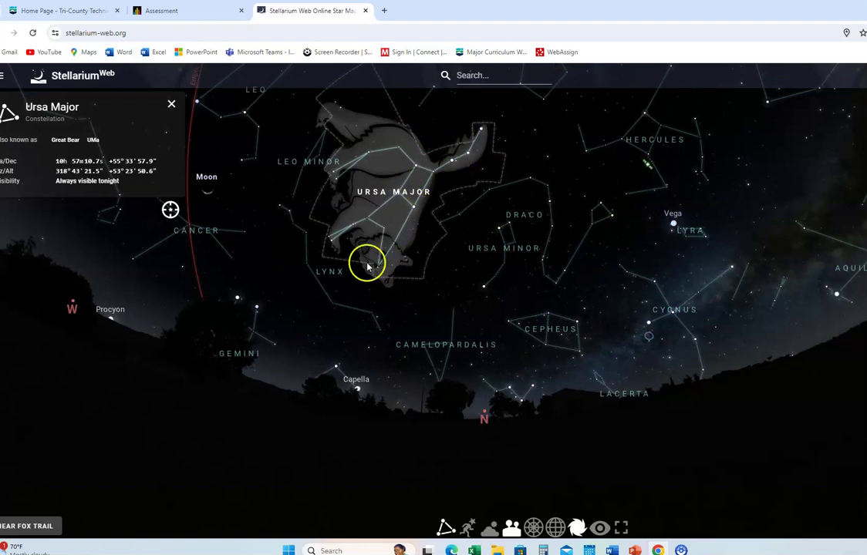
click(405, 307)
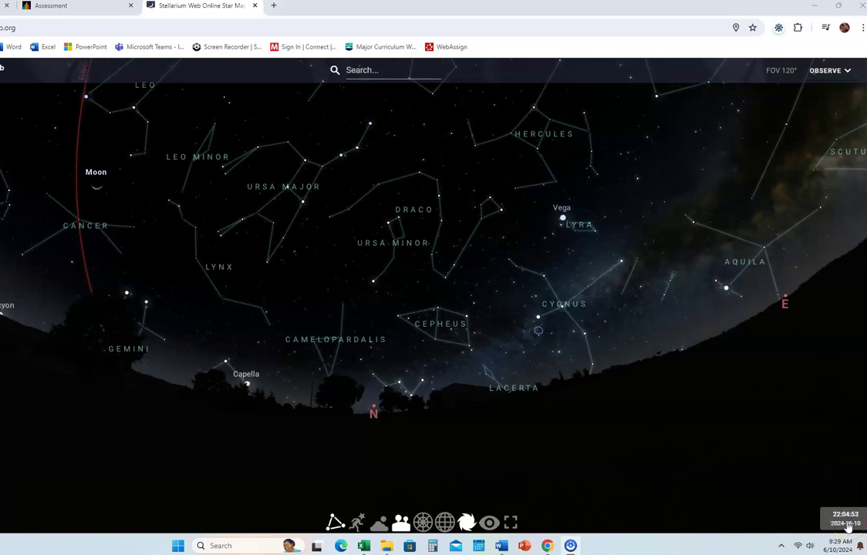
Step: Set the sky view's date to 2023-12-25
click(849, 527)
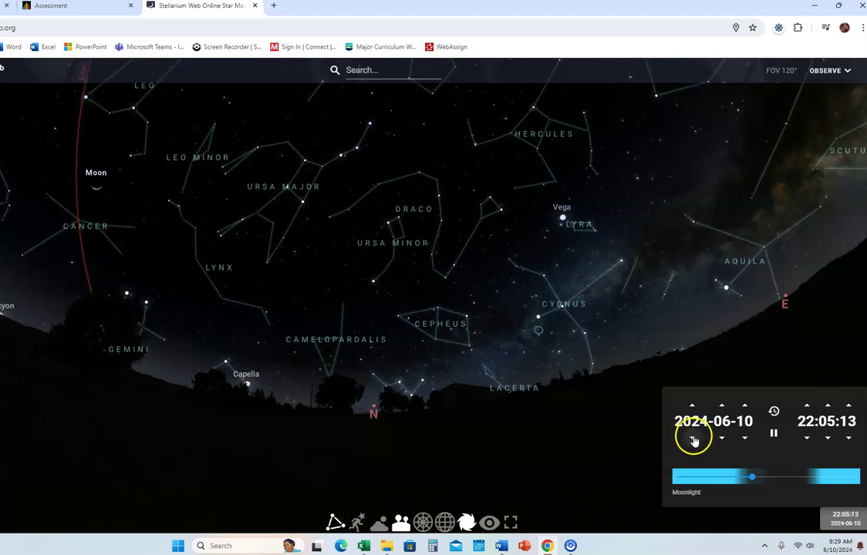
click(692, 439)
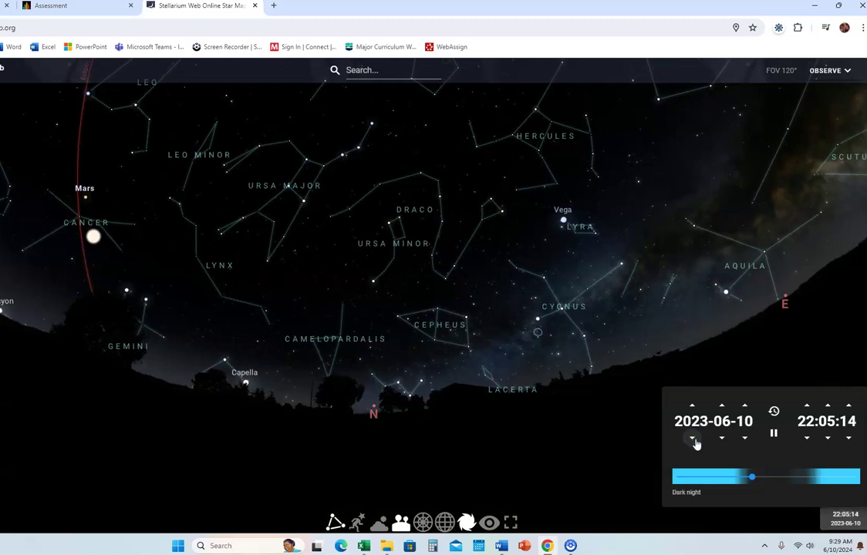
click(722, 408)
click(722, 409)
click(722, 408)
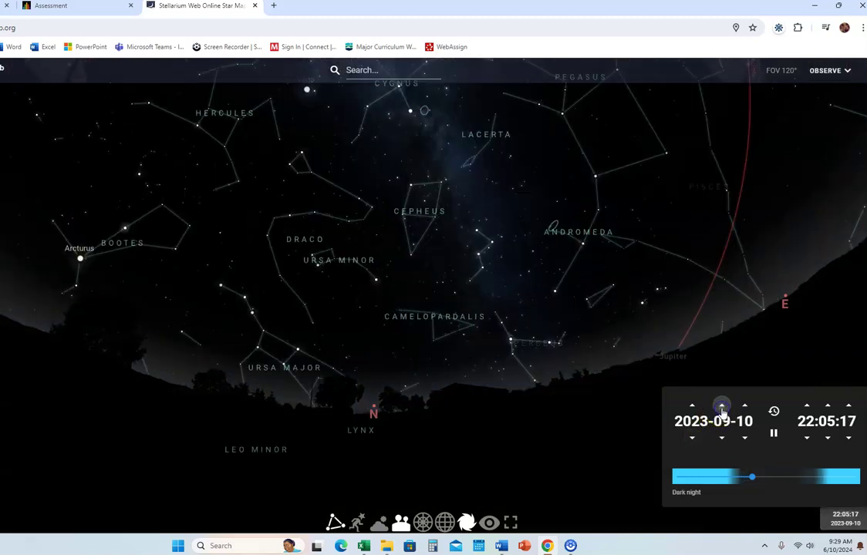
click(722, 408)
click(722, 408)
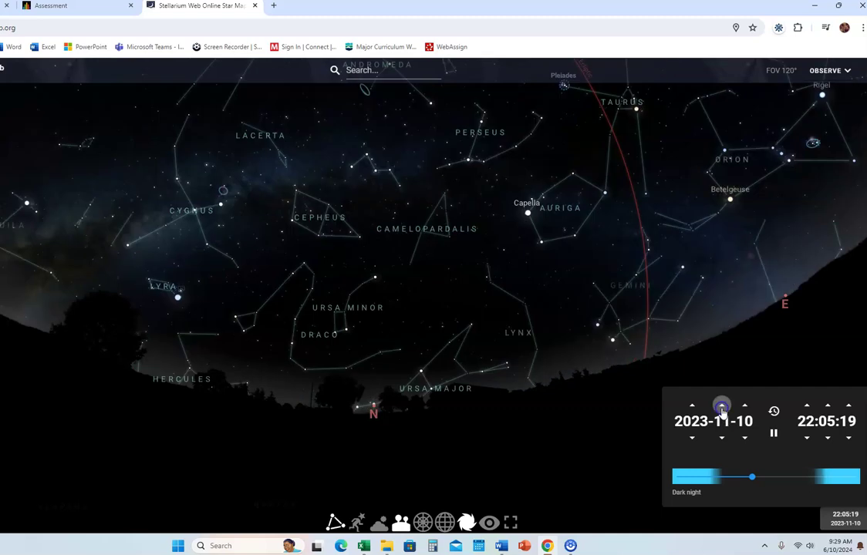
click(722, 408)
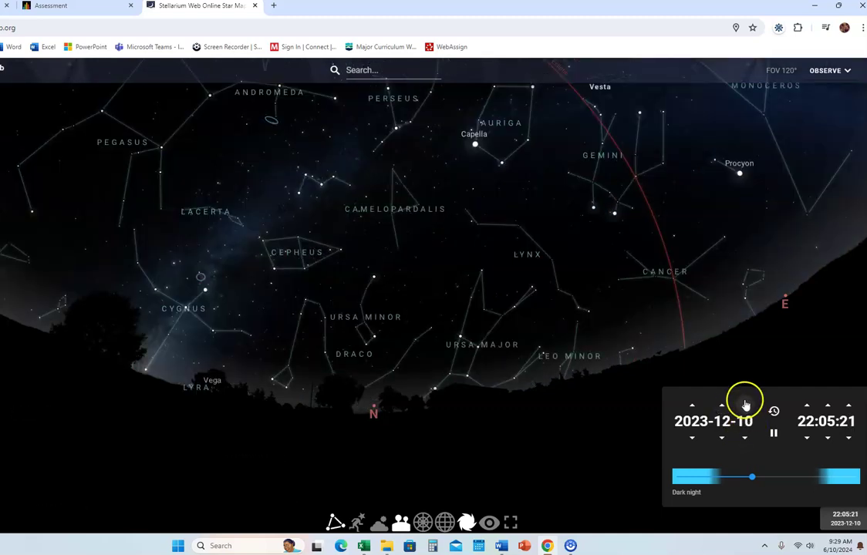
click(745, 406)
click(745, 407)
click(745, 407)
click(745, 407)
click(744, 406)
click(744, 406)
click(745, 407)
click(744, 406)
click(745, 407)
click(745, 407)
click(744, 407)
click(744, 407)
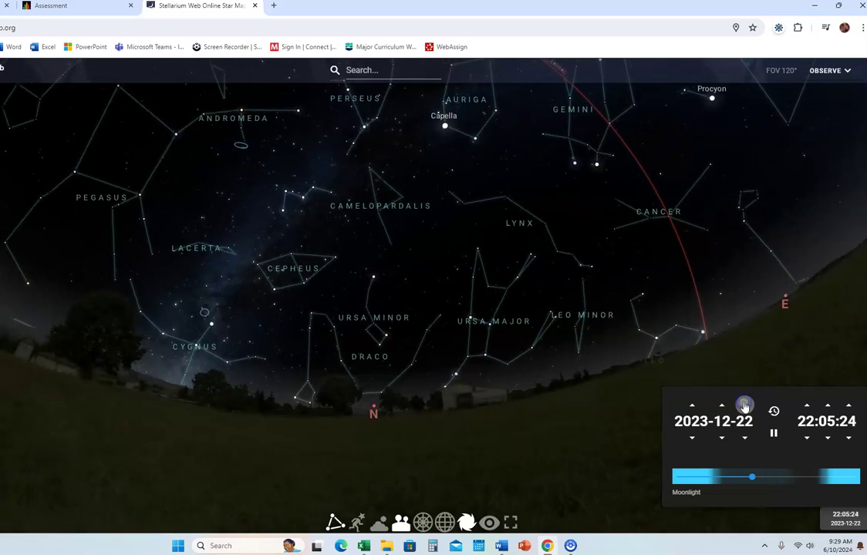
click(744, 406)
click(745, 406)
click(744, 407)
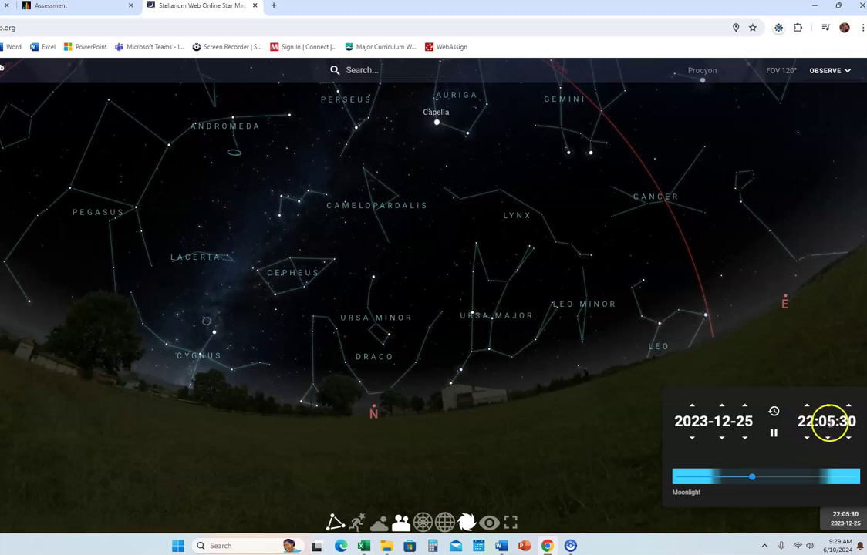
Step: Set the sky view's hour and minutes to 21:00 and pause the clock
click(807, 438)
click(830, 441)
click(829, 441)
click(829, 441)
click(829, 441)
click(829, 441)
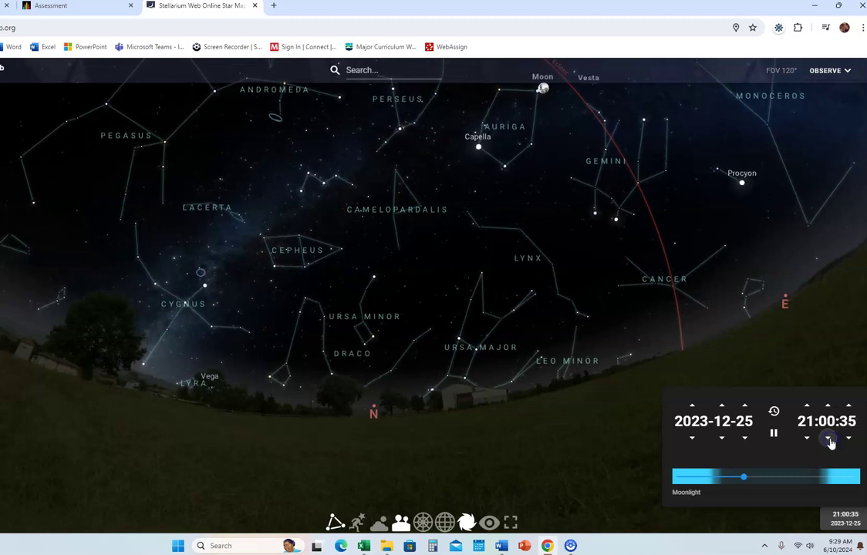
click(775, 434)
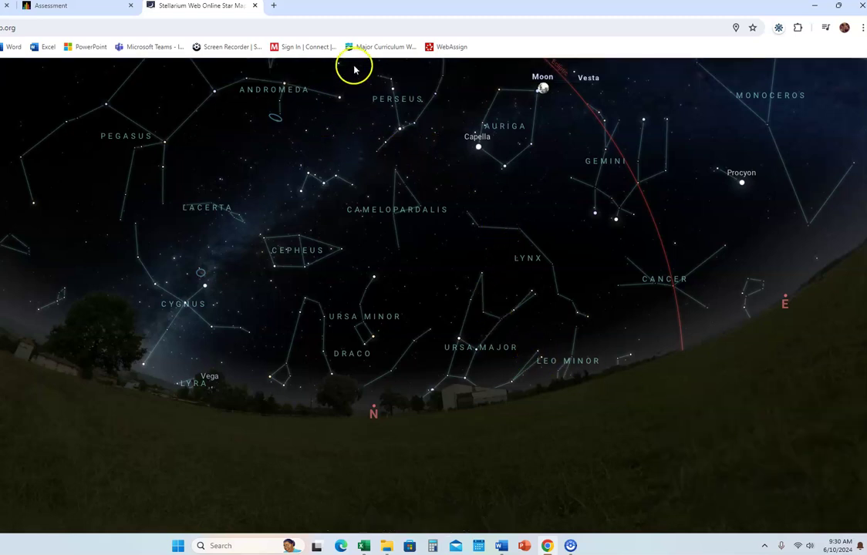
Step: Consult the table of solar system objects on page 2 of the project instructions in the Assessment tab
mouse_move(364, 73)
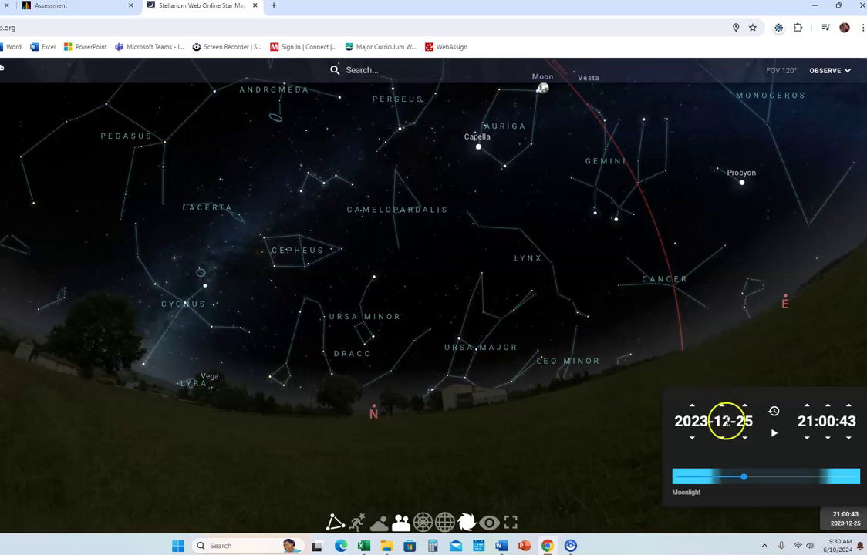
click(359, 71)
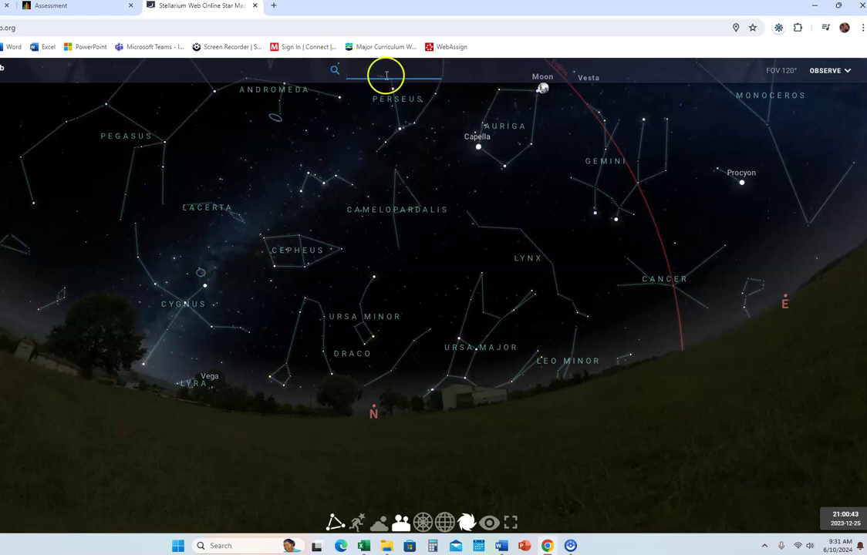
click(91, 7)
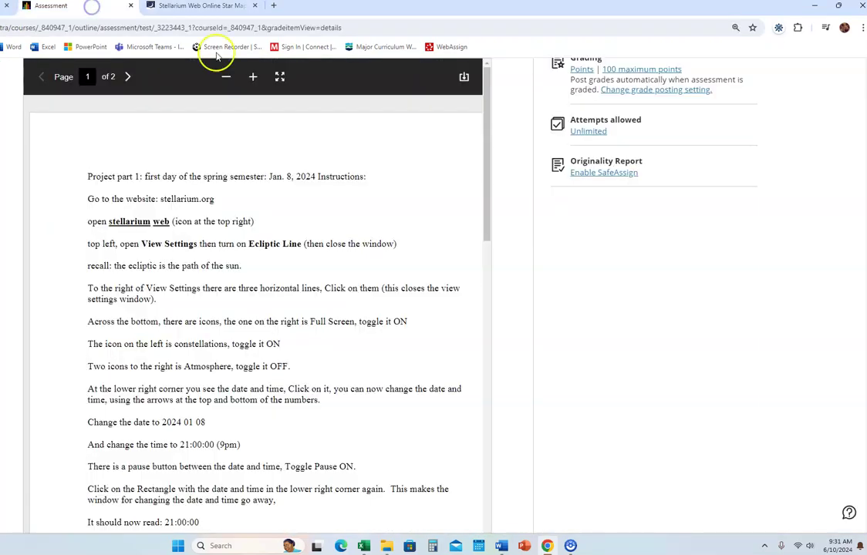
scroll(318, 232, down, 5)
scroll(321, 247, down, 2)
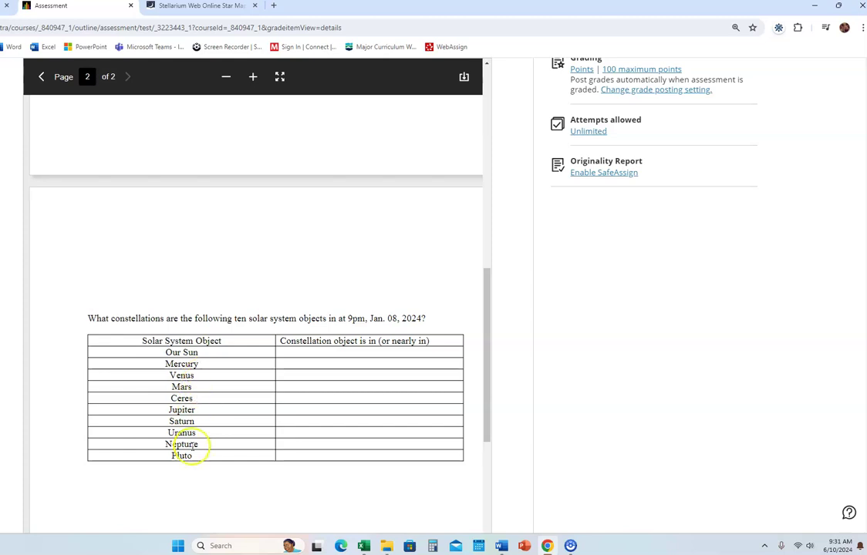
Step: Return to Stellarium Web, search for the Sun and centre the sky view on it
click(202, 8)
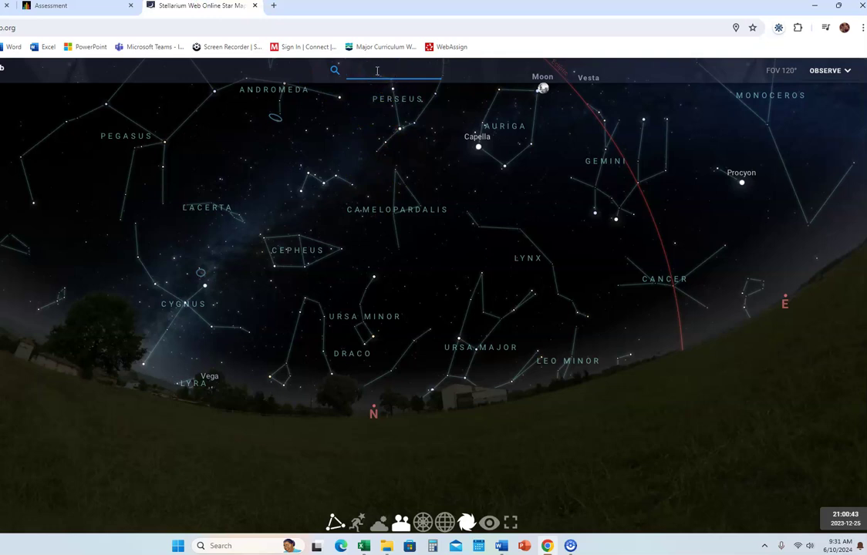
click(377, 70)
text(sun)
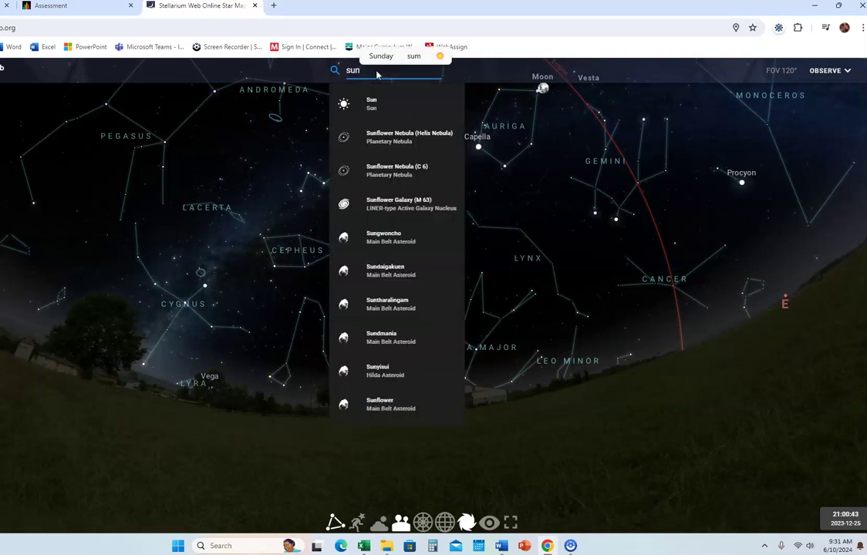
click(370, 103)
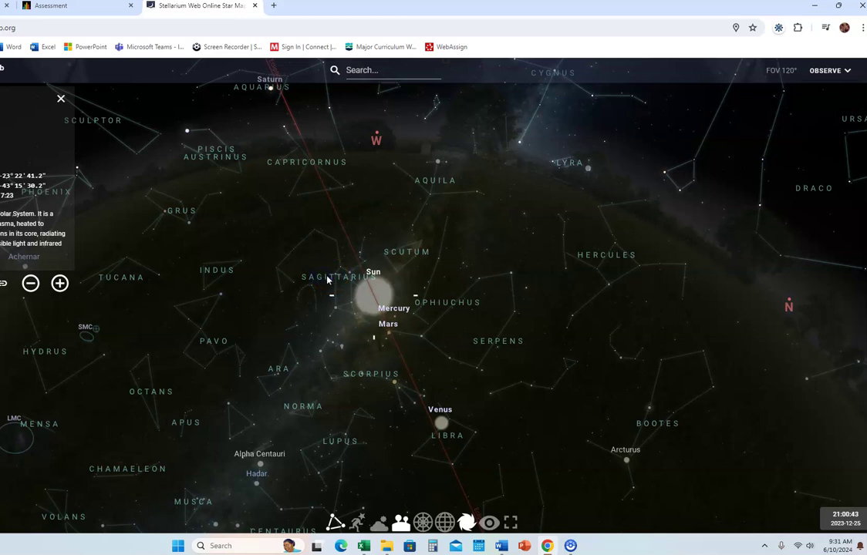
Step: Select Sagittarius, Ophiuchus and Libra in turn to examine which constellations hold the Sun, Mercury, Mars and Venus
click(327, 280)
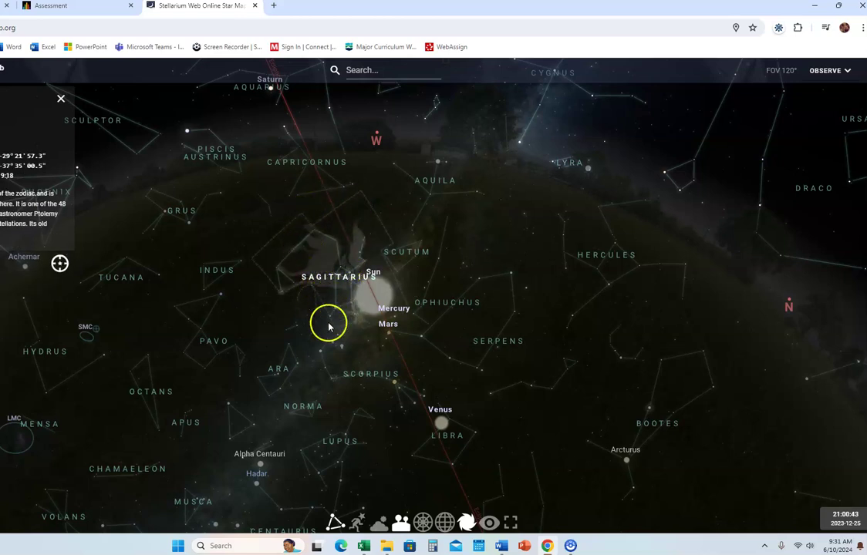
click(397, 325)
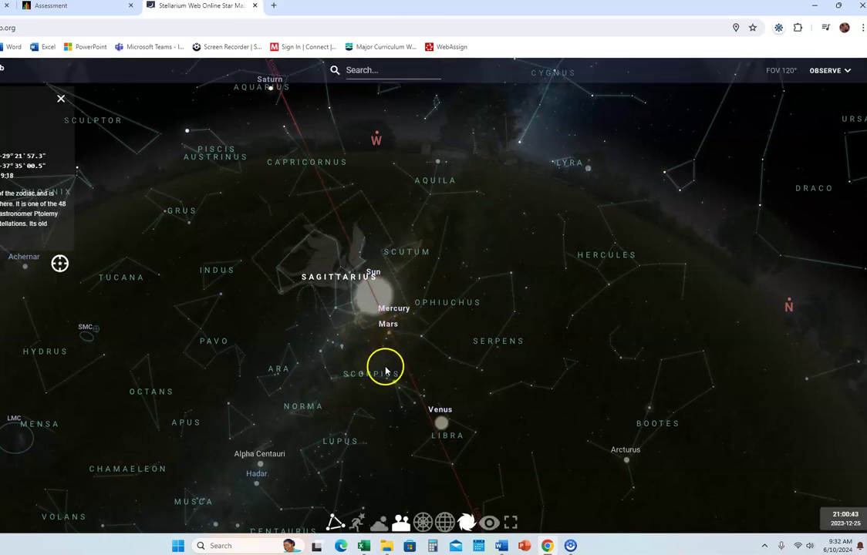
click(437, 304)
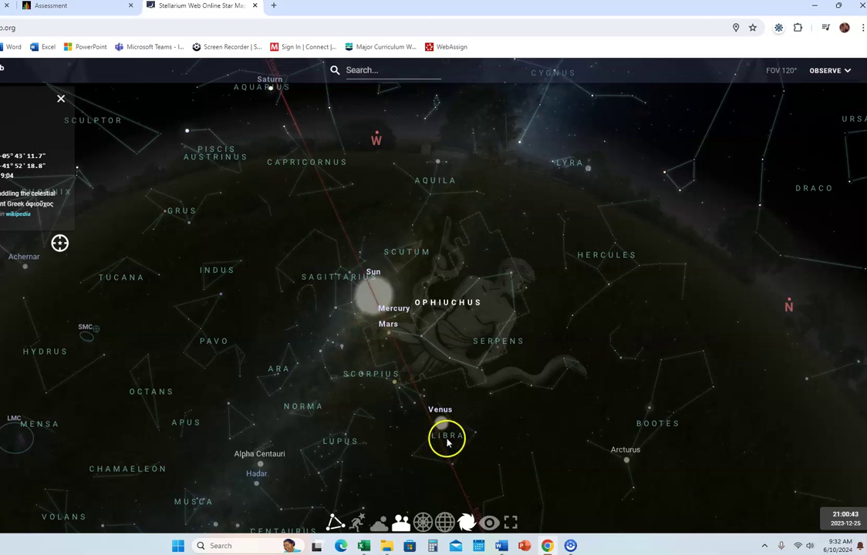
click(449, 440)
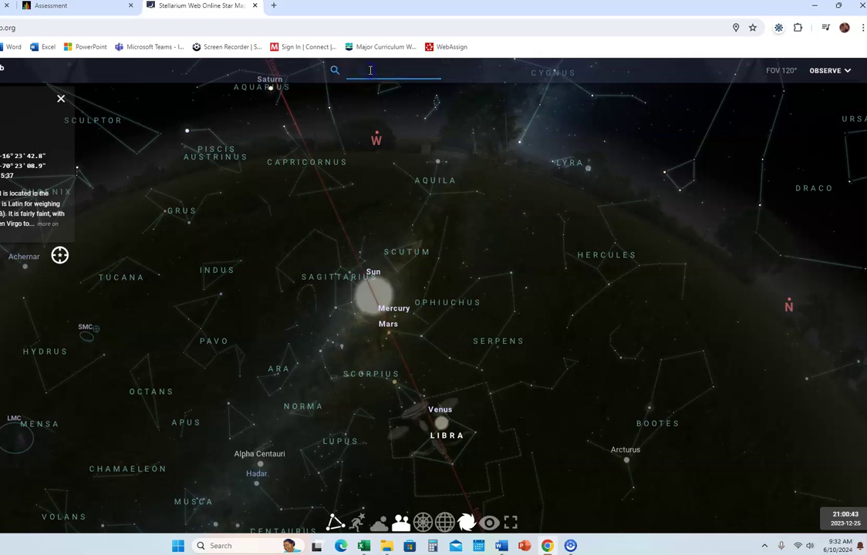
Step: Search for Pluto and centre the sky view on it
text(pl)
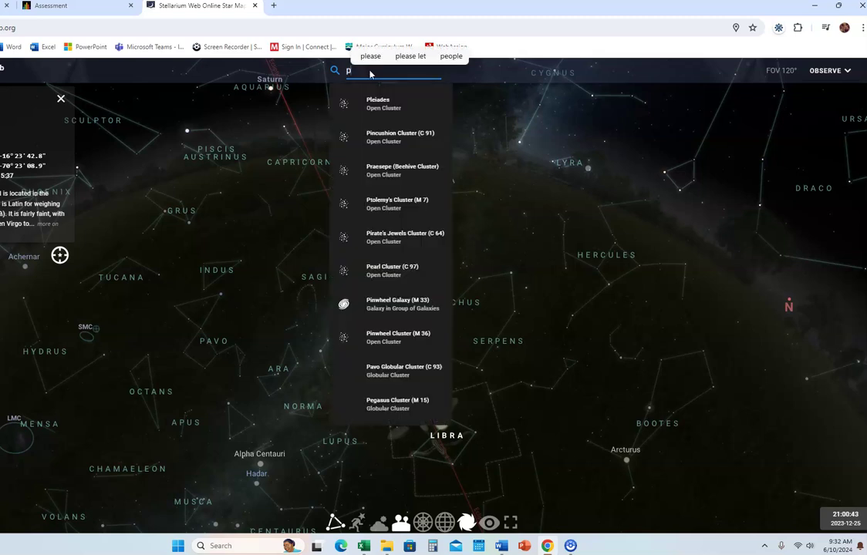
click(370, 75)
text(uto)
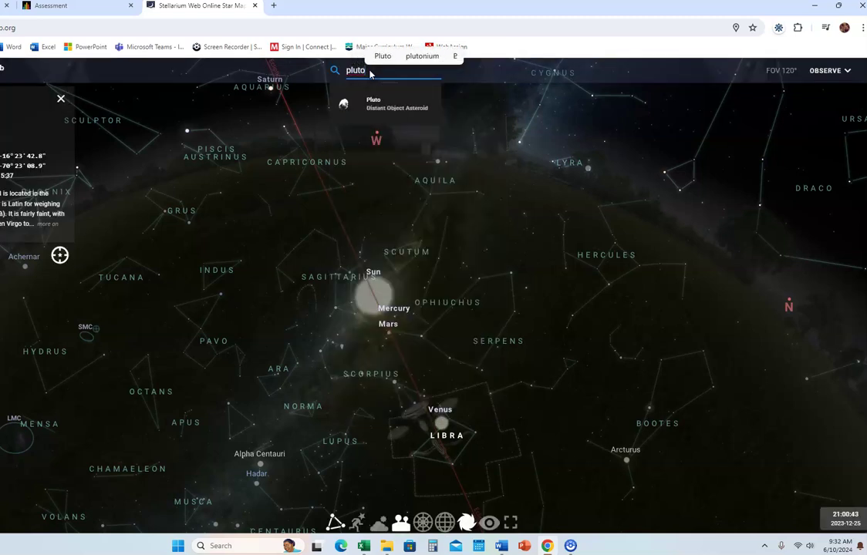
click(374, 100)
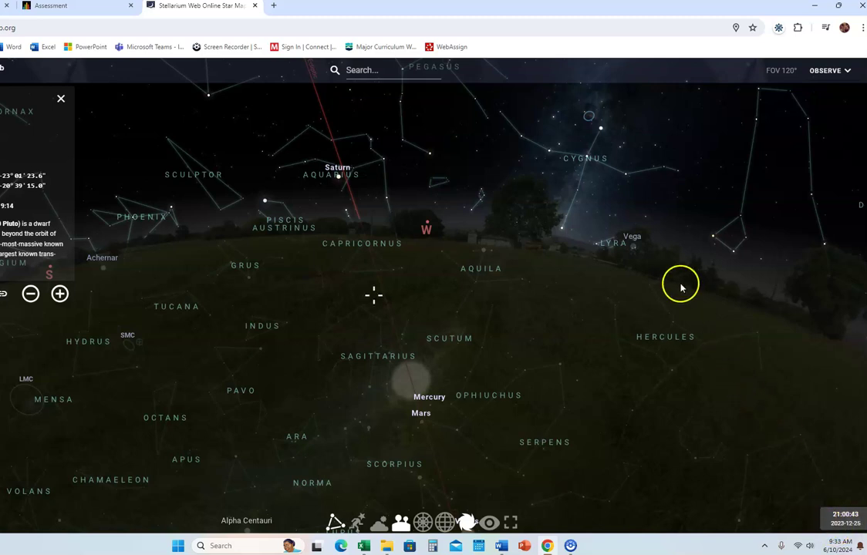
click(361, 71)
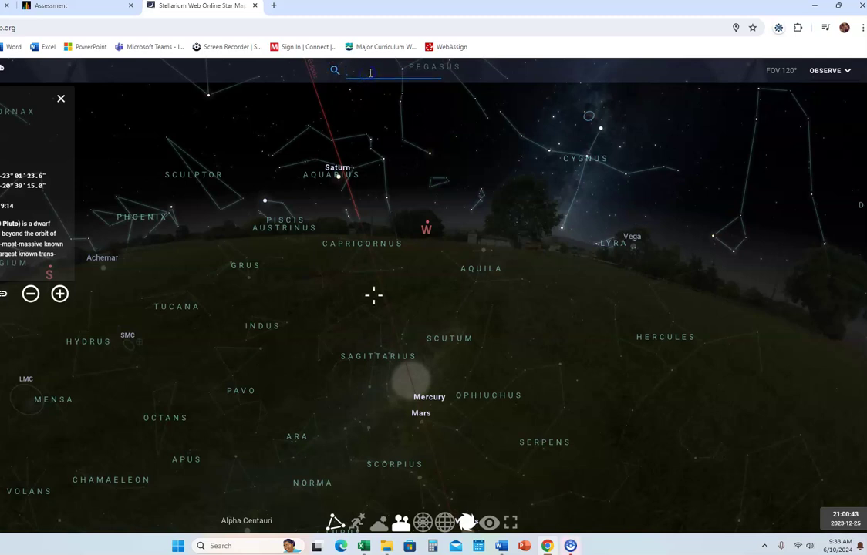
text(plu)
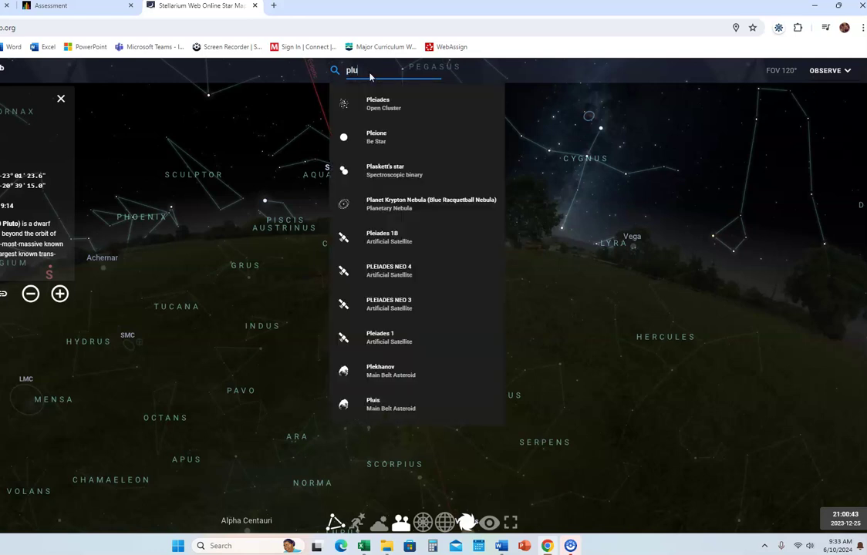
click(372, 131)
click(401, 170)
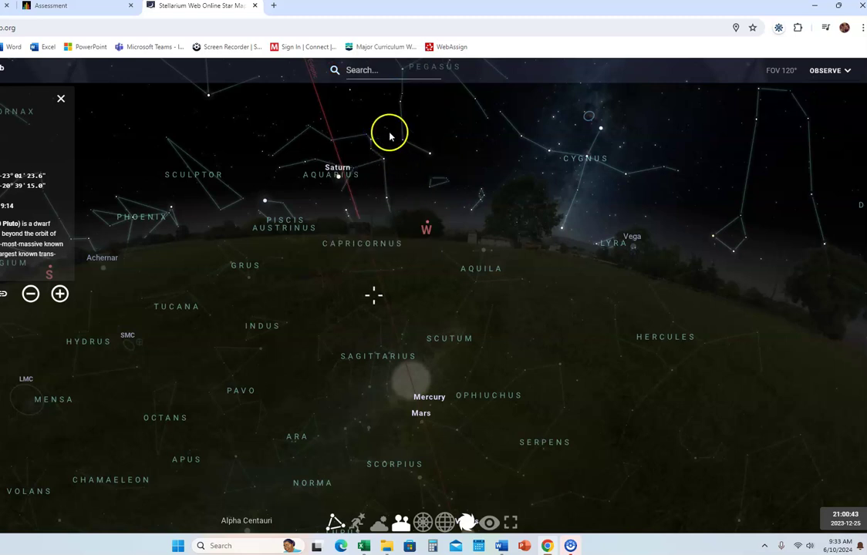
Step: Search for Pluto again and narrow the field of view around its marked position
click(367, 68)
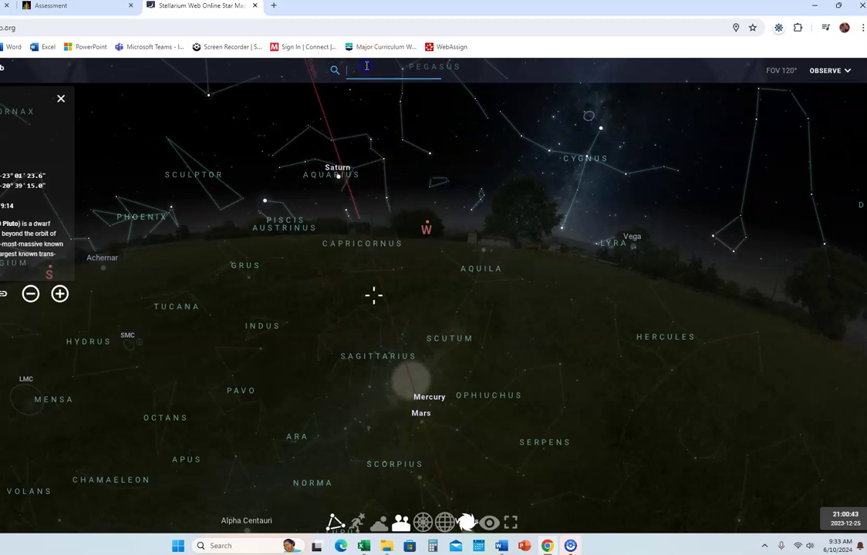
text(p)
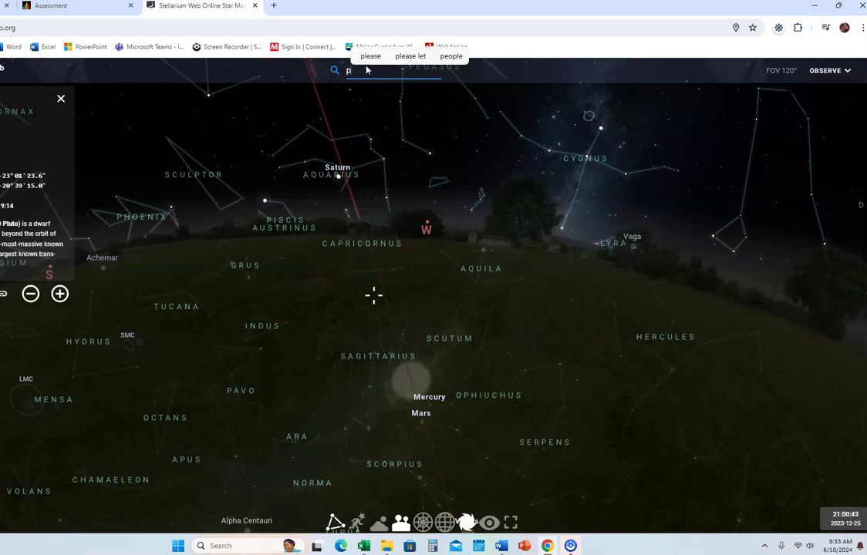
text(luto)
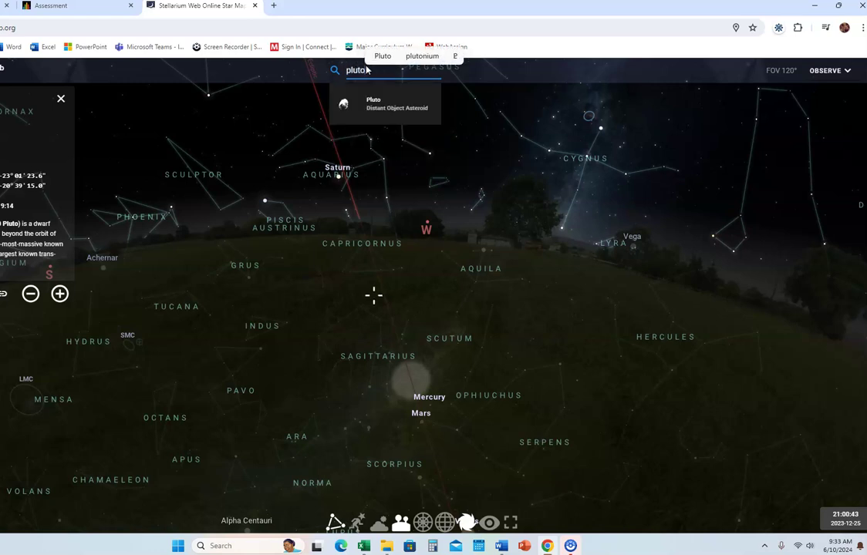
click(369, 106)
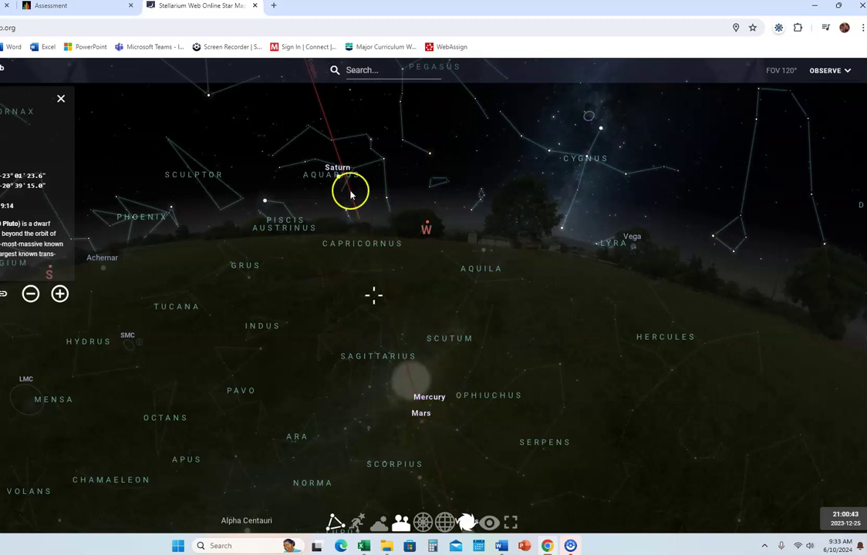
scroll(355, 189, up, 2)
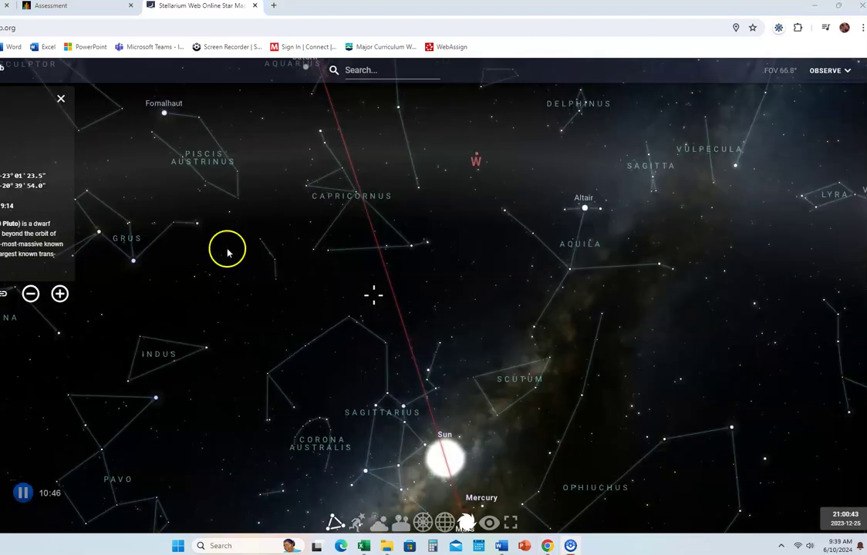
Step: Search for Uranus, centre the sky view on it, and select Aries to check whether its boundary contains the planet
click(367, 69)
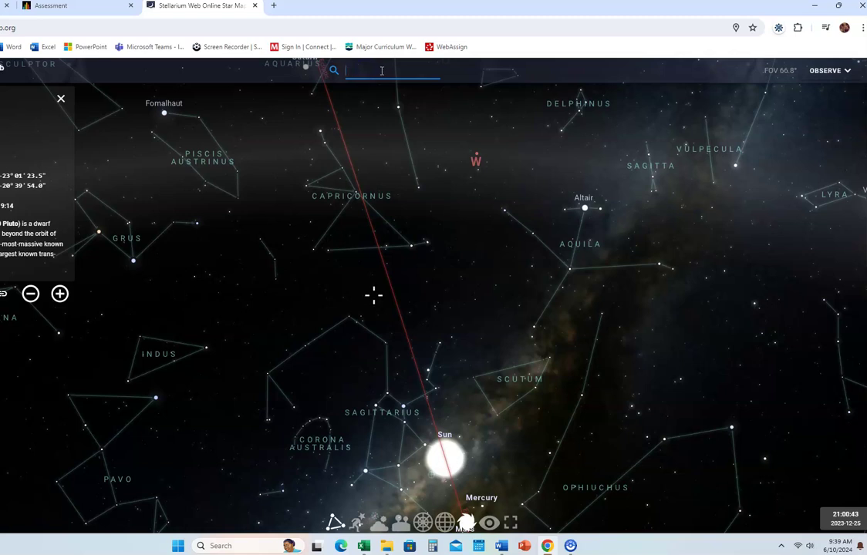
text(uran)
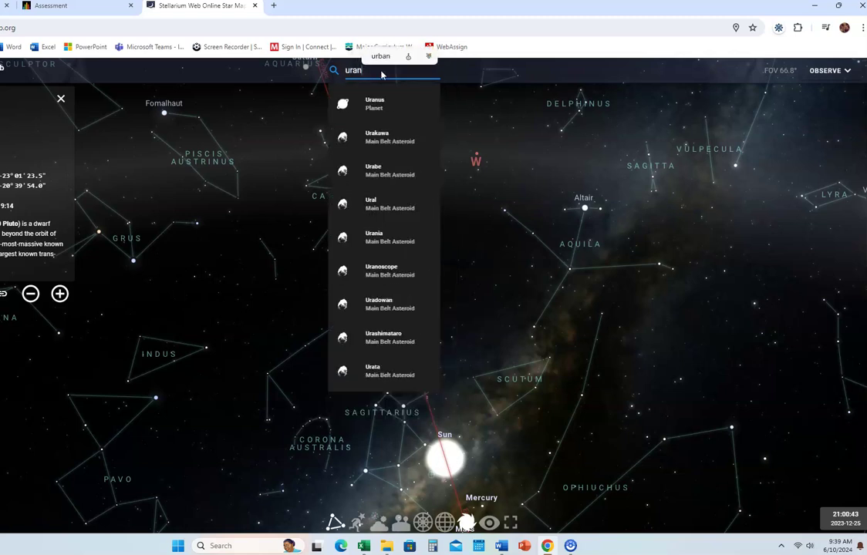
text(u)
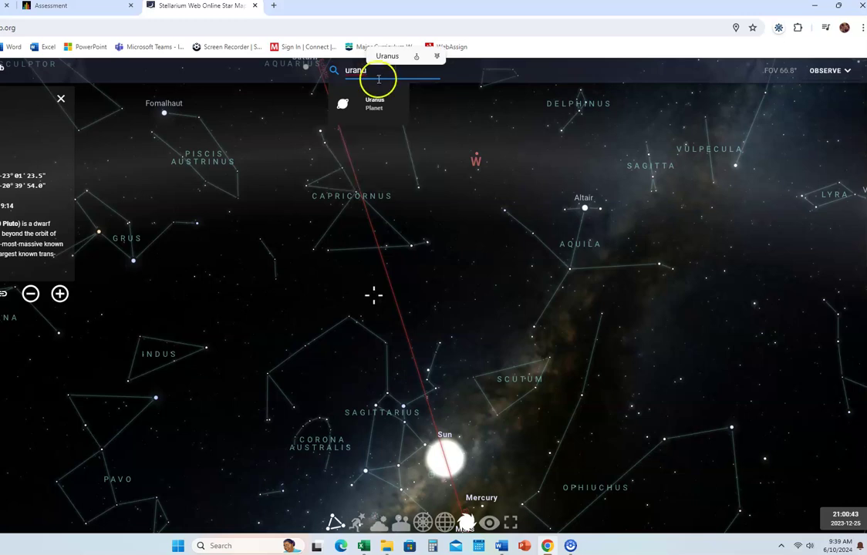
click(374, 105)
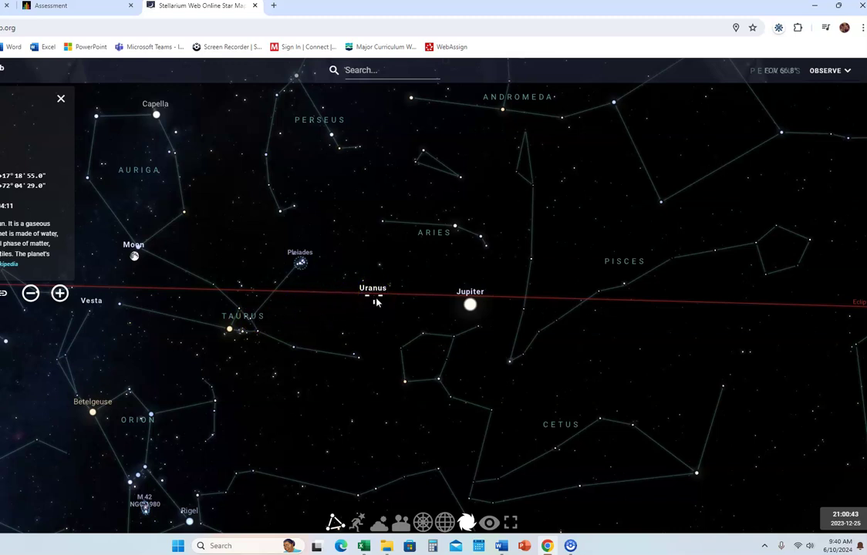
click(432, 237)
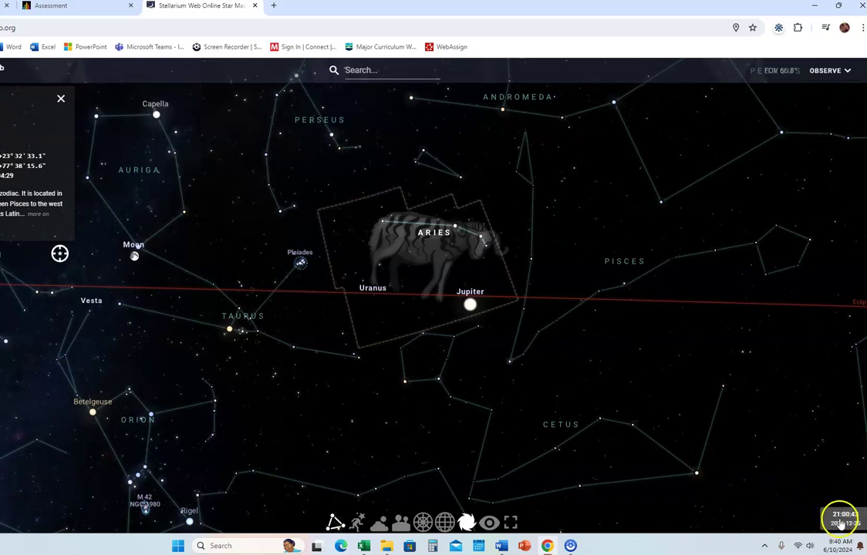
Step: Return from Aries to Pluto by searching for it and selecting the distant object result
click(362, 69)
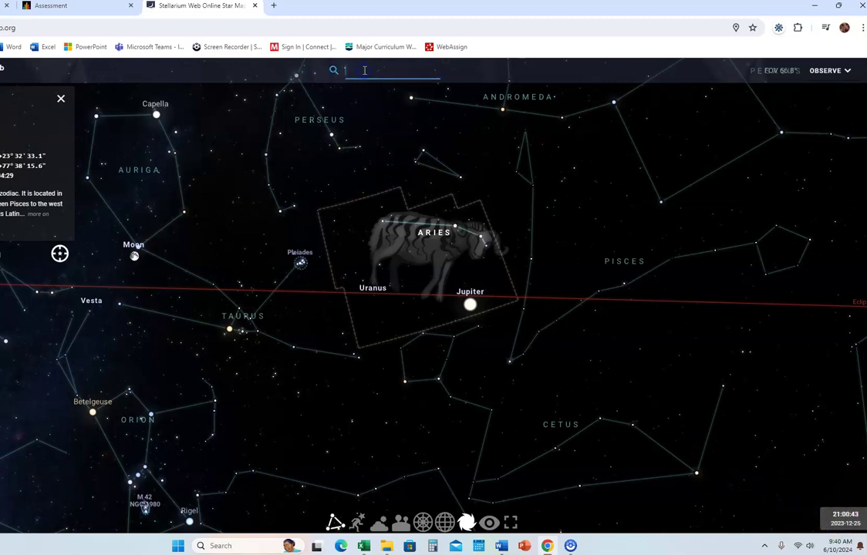
text(p)
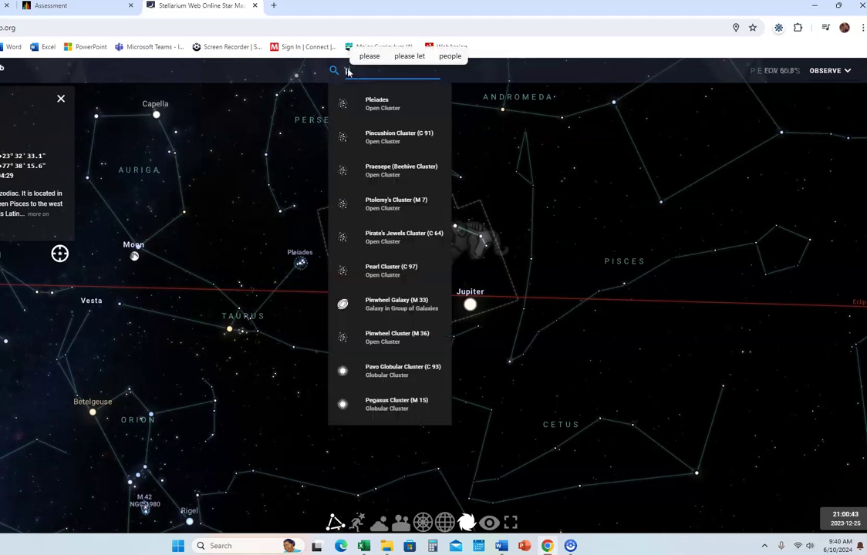
text(luto)
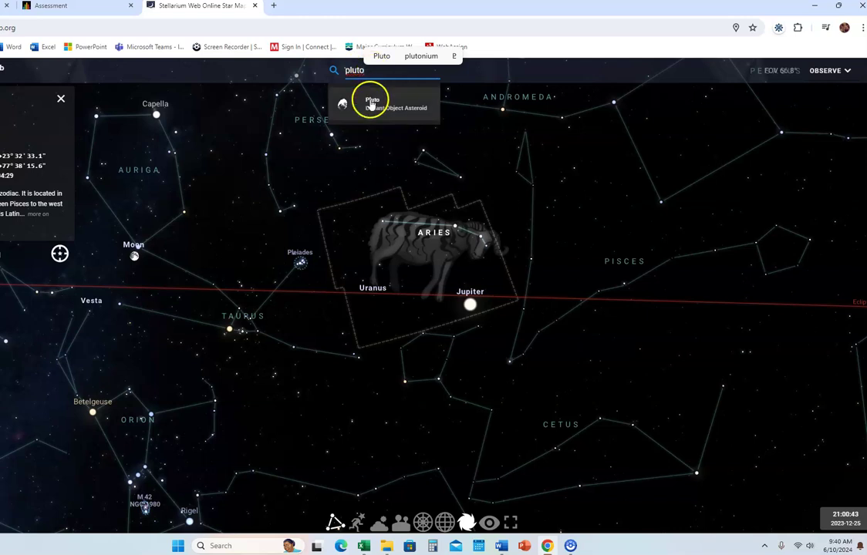
click(370, 102)
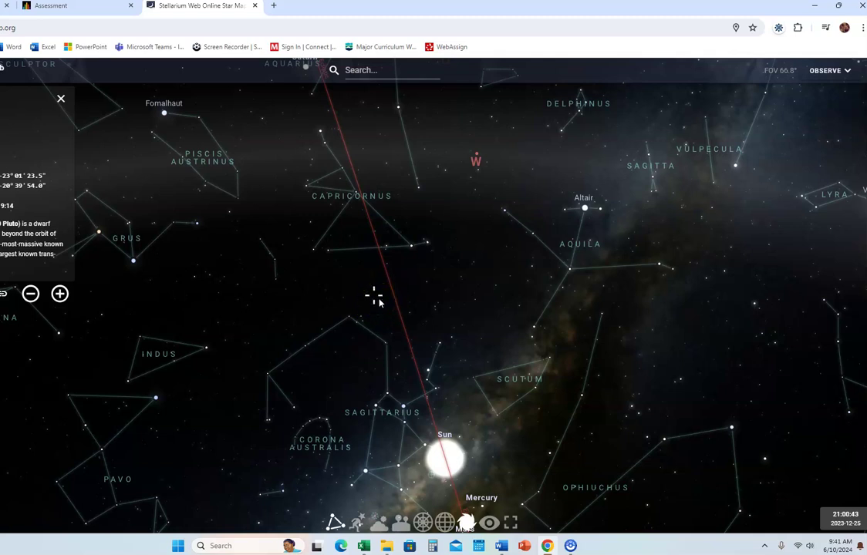
Step: Examine the sky around Pluto's marker up close, and select Sagittarius to compare its boundary with Pluto's position
scroll(398, 297, down, 1)
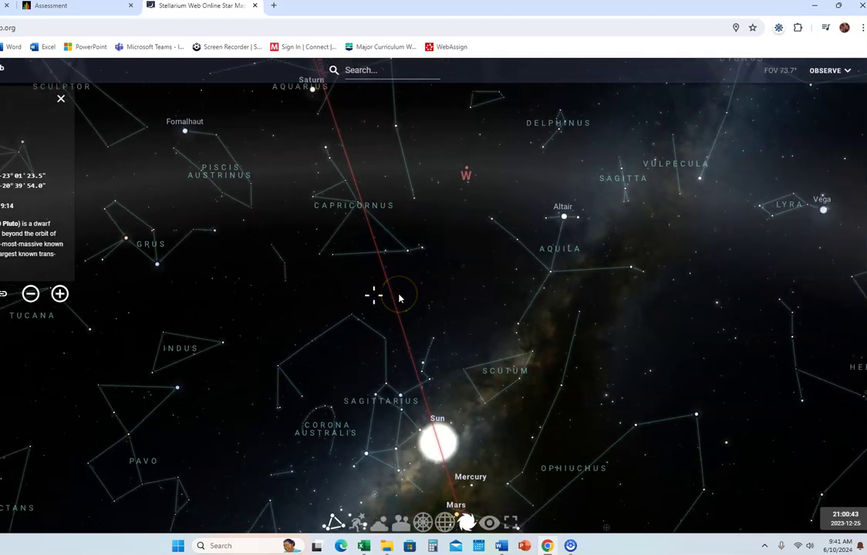
scroll(399, 297, up, 8)
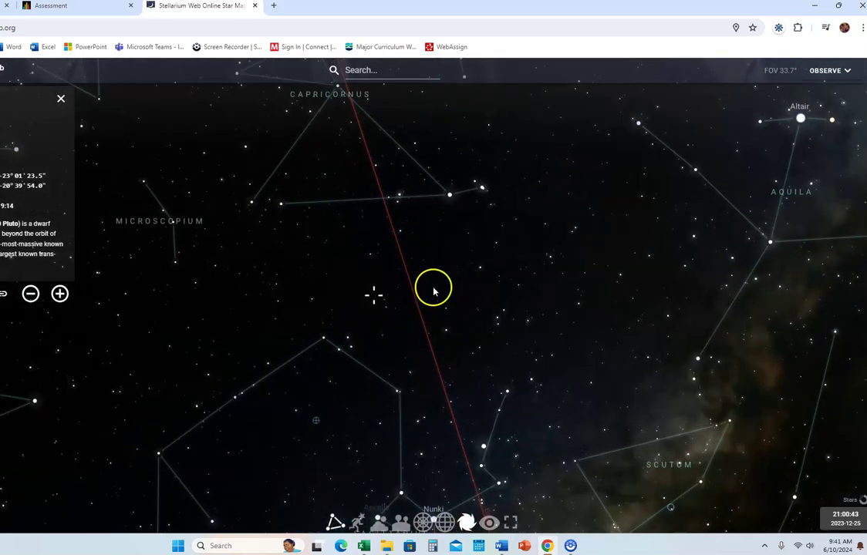
scroll(434, 291, up, 4)
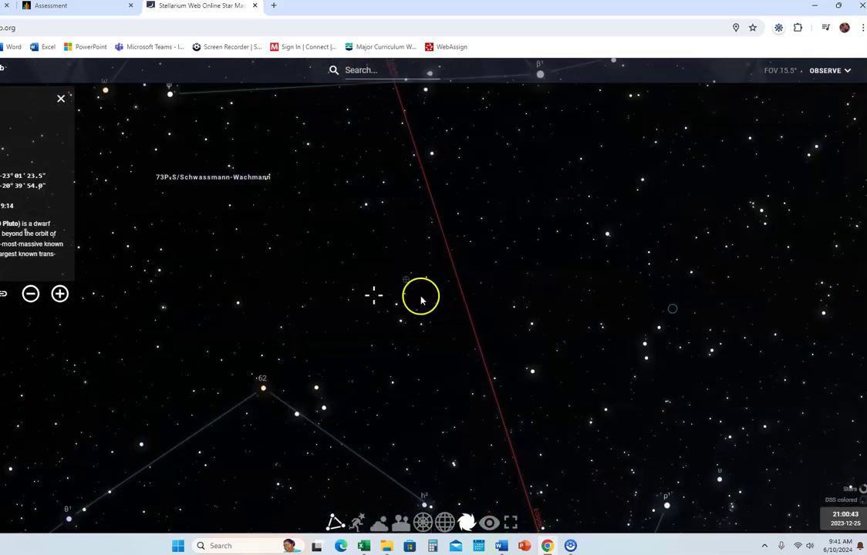
scroll(420, 300, up, 1)
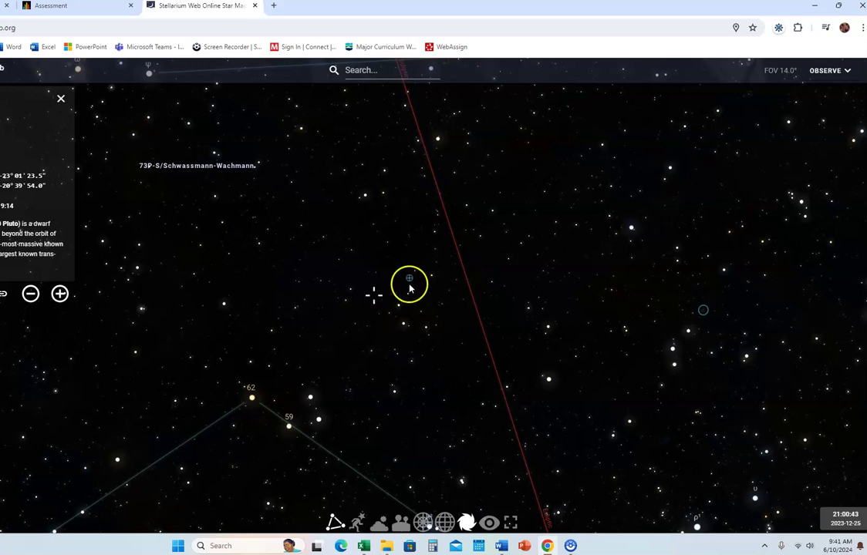
scroll(428, 295, down, 2)
scroll(432, 296, down, 4)
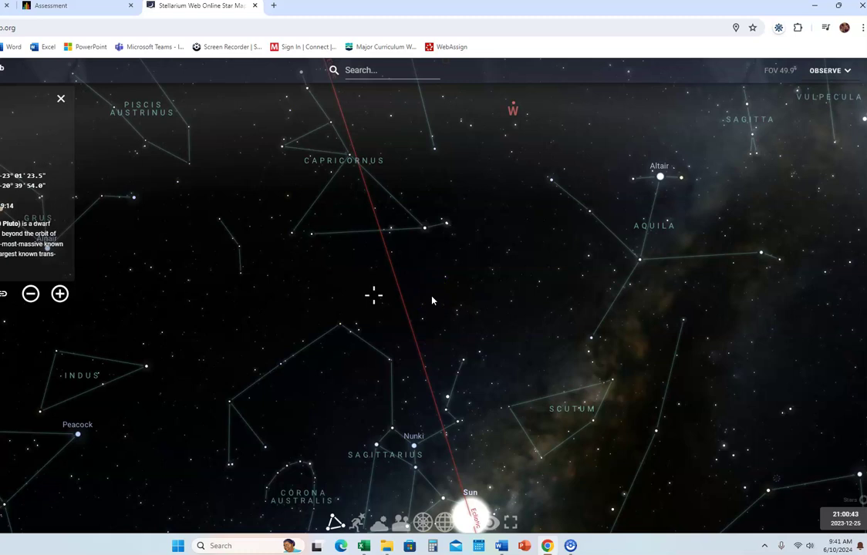
click(417, 301)
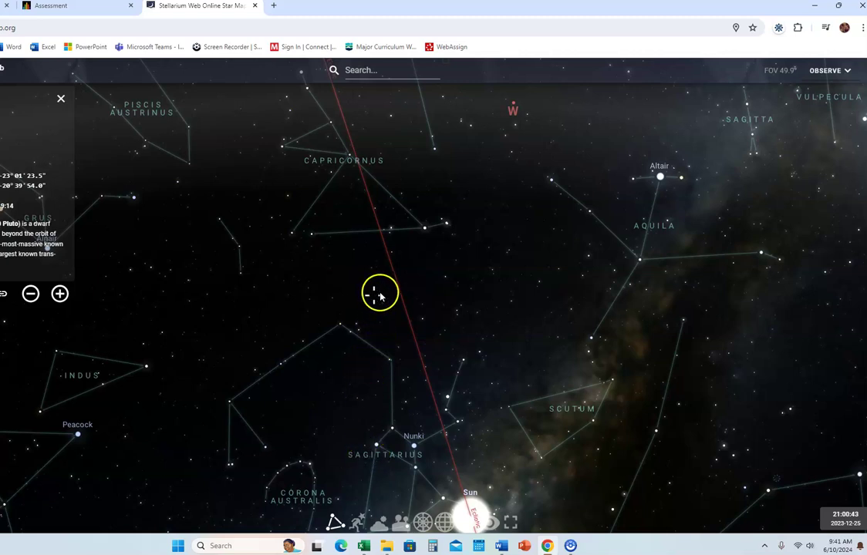
click(369, 457)
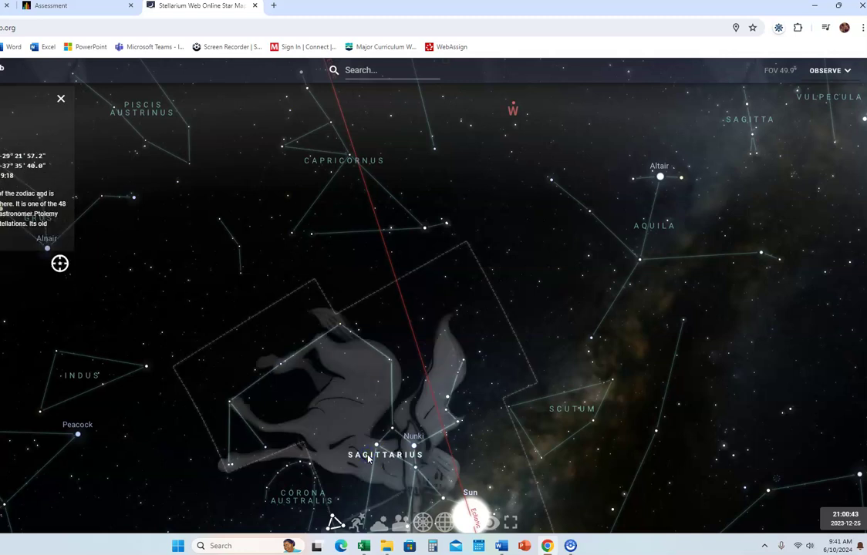